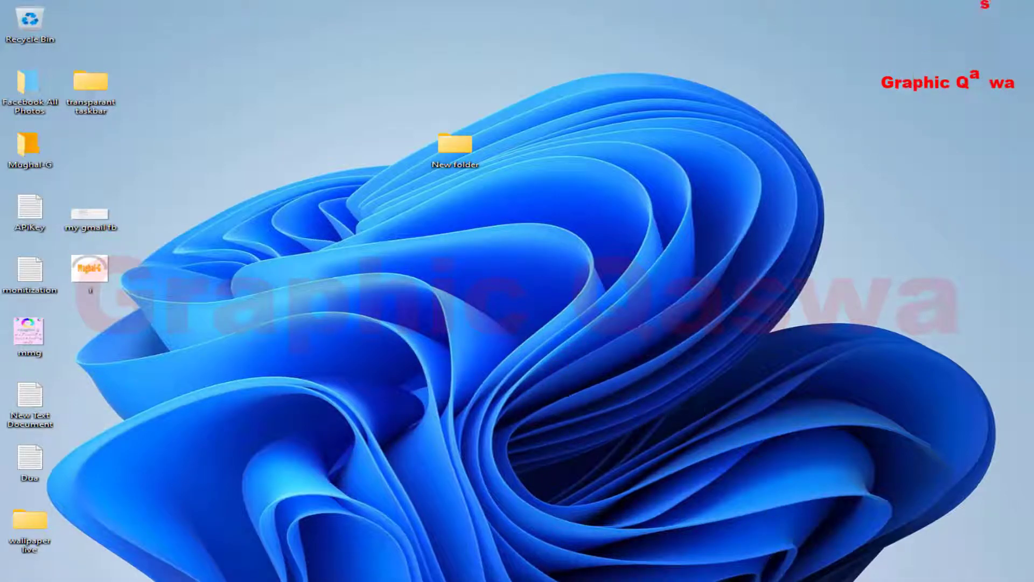
Switch to Chrome and search Google for "folder ico".
left_click(763, 579)
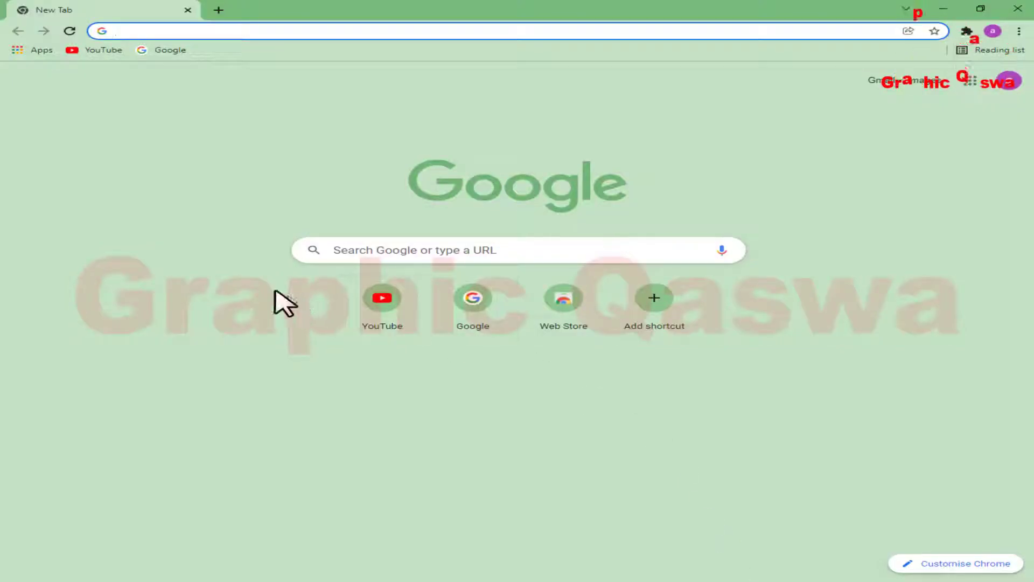
left_click(464, 306)
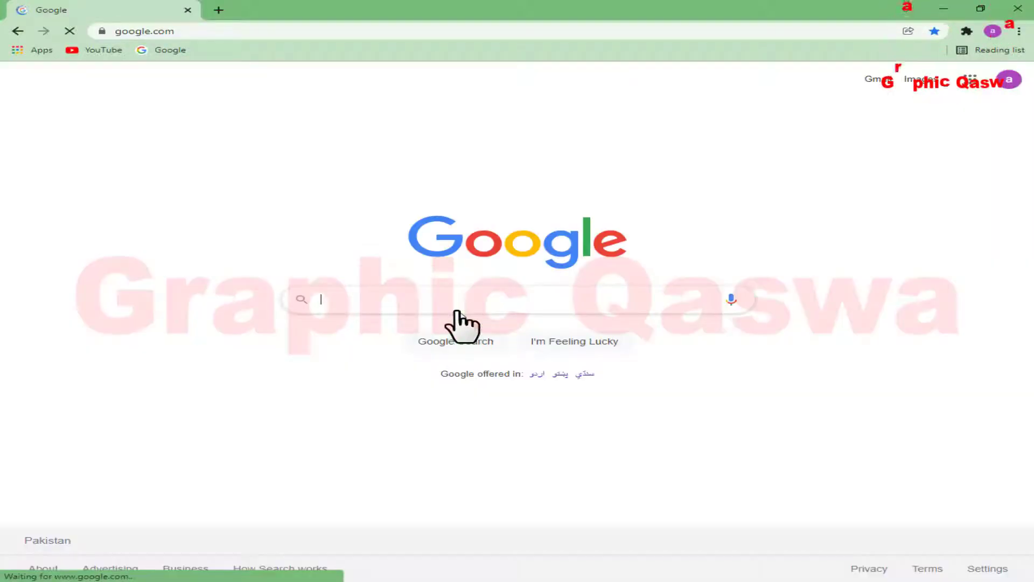
type("f")
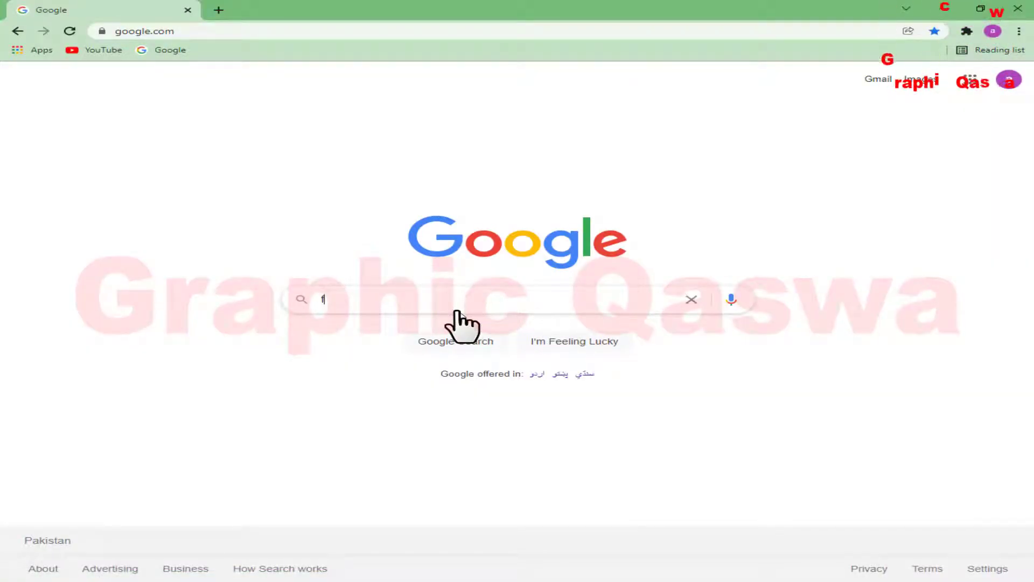
type("older")
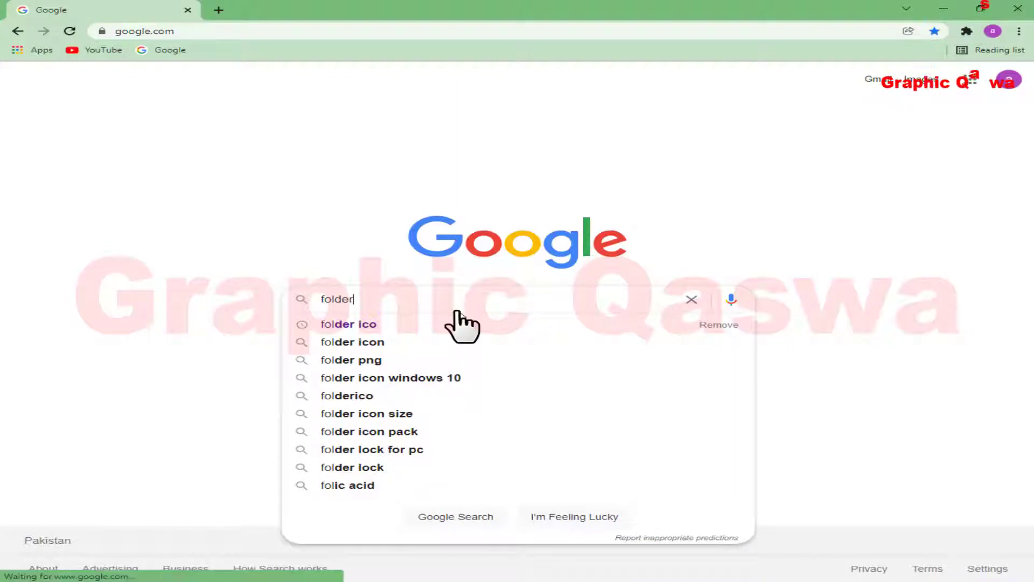
type(" ico")
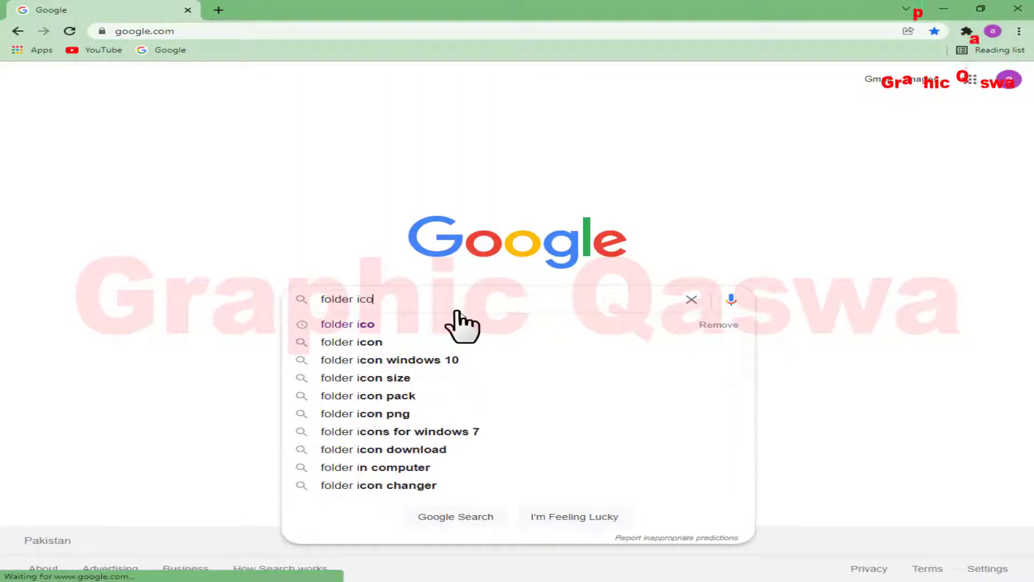
key("Return")
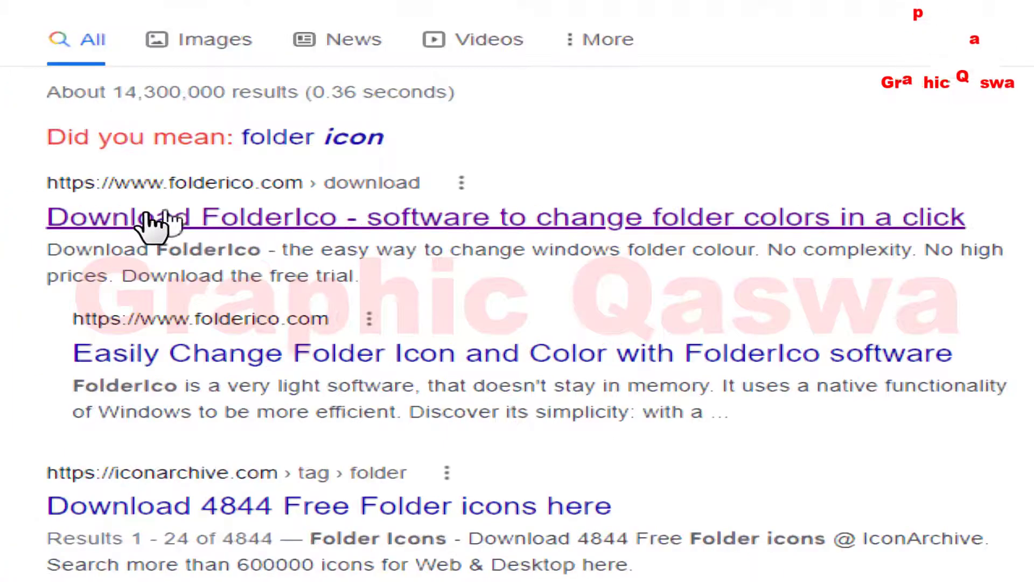
Open the FolderIco download page and download the Windows installer, resuming or reusing the existing file if it is already complete.
left_click(178, 218)
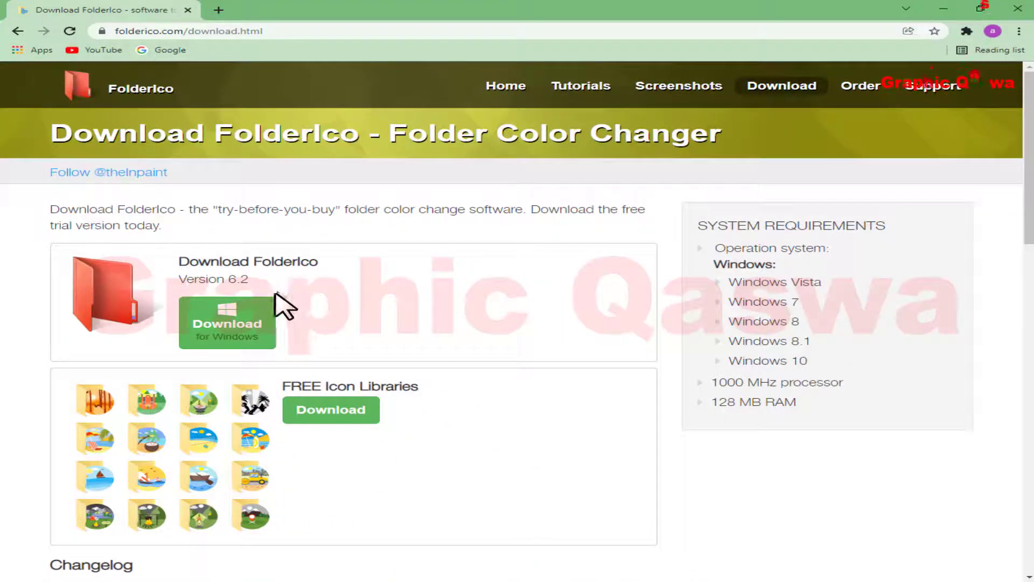
left_click(243, 336)
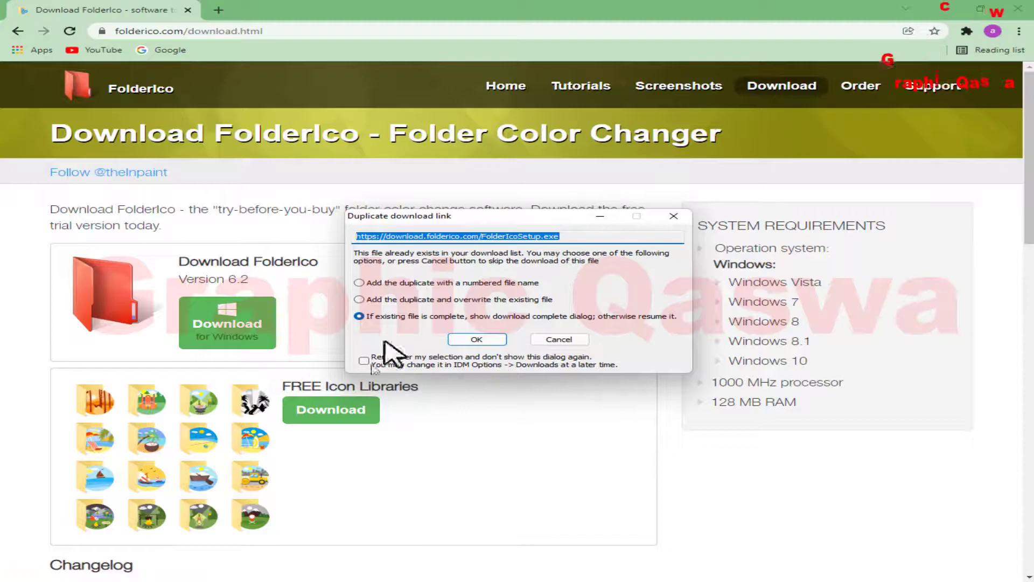
left_click(482, 339)
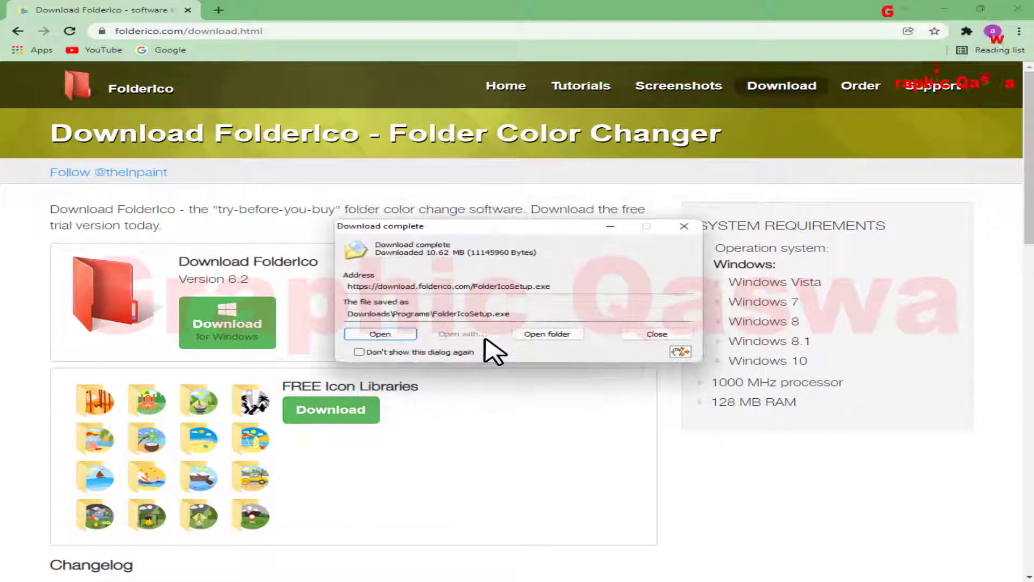
left_click(650, 336)
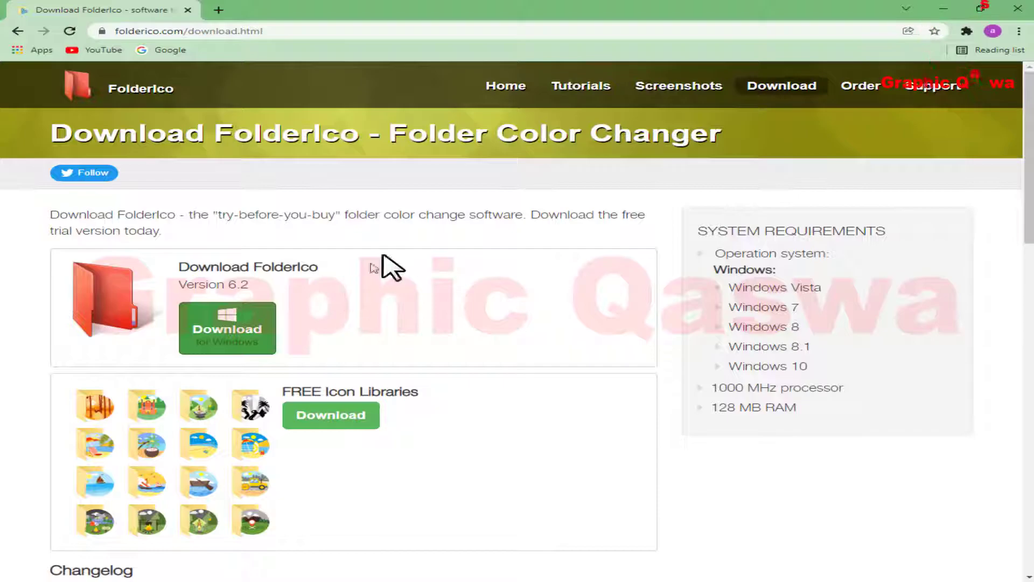
Open the free icon libraries page, examine the available folder icon packs, and minimize the browser.
scroll(387, 215, "down", 1)
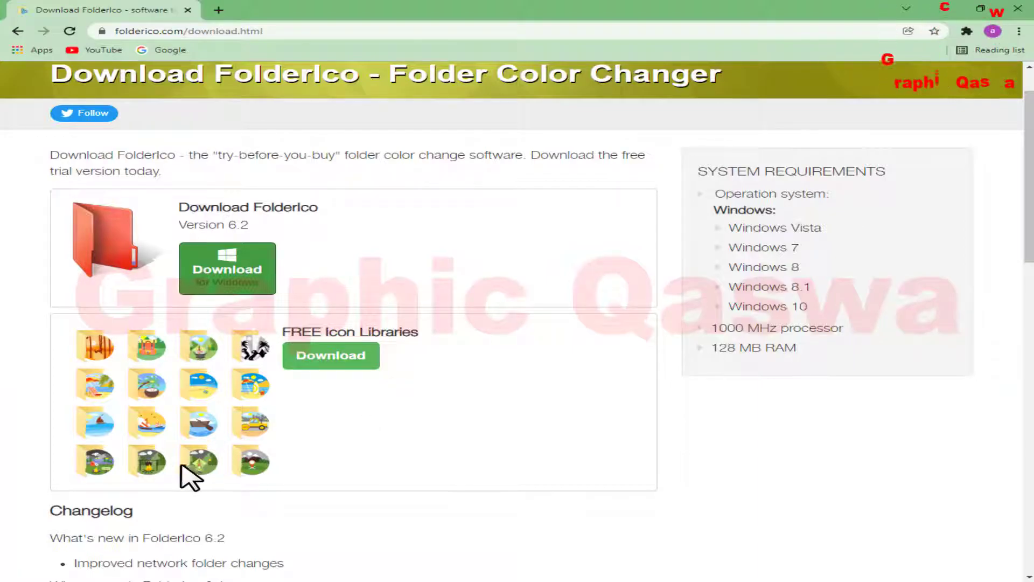
left_click(340, 360)
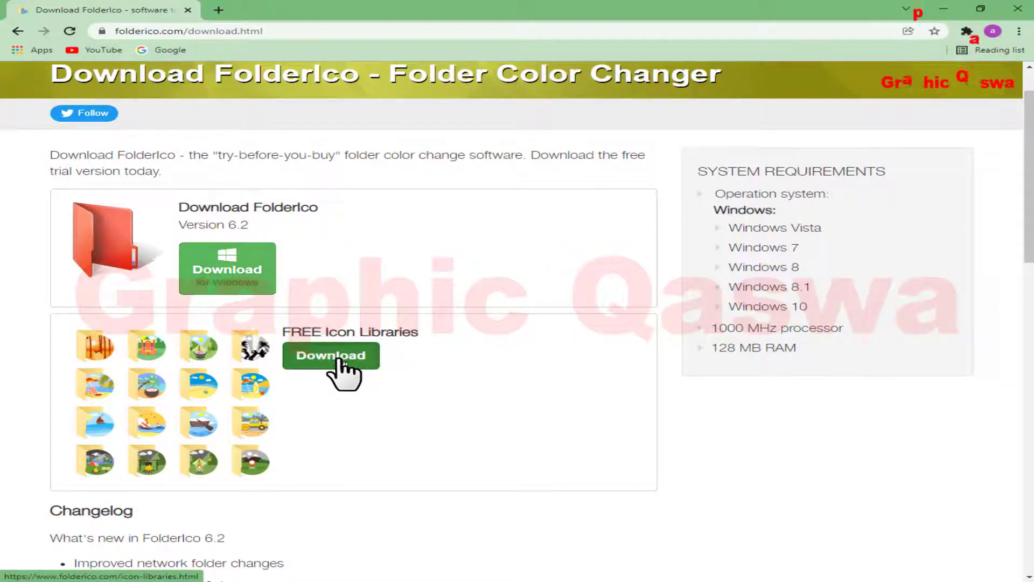
scroll(366, 345, "down", 1)
scroll(390, 342, "down", 4)
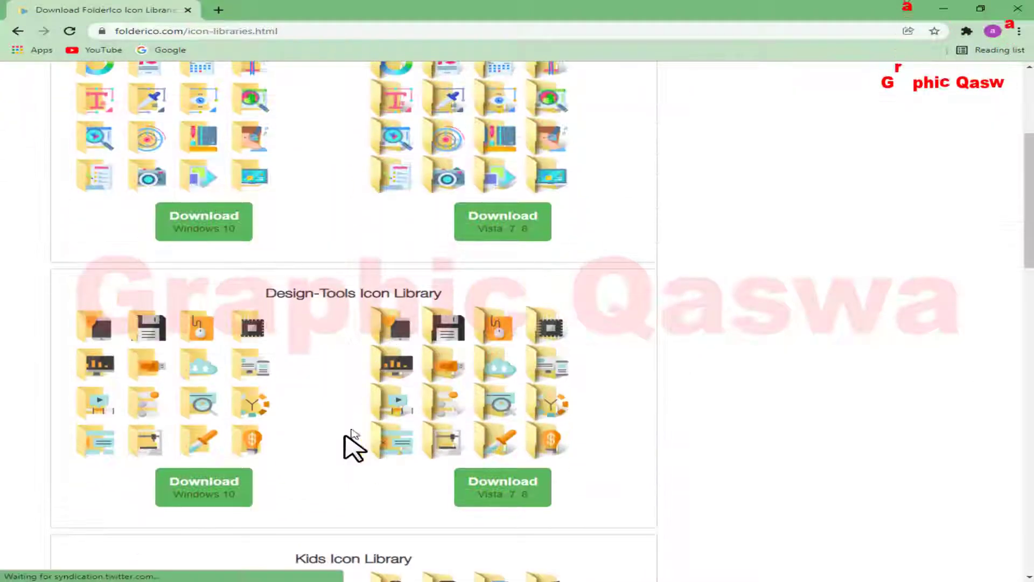
scroll(388, 346, "down", 8)
scroll(382, 345, "down", 13)
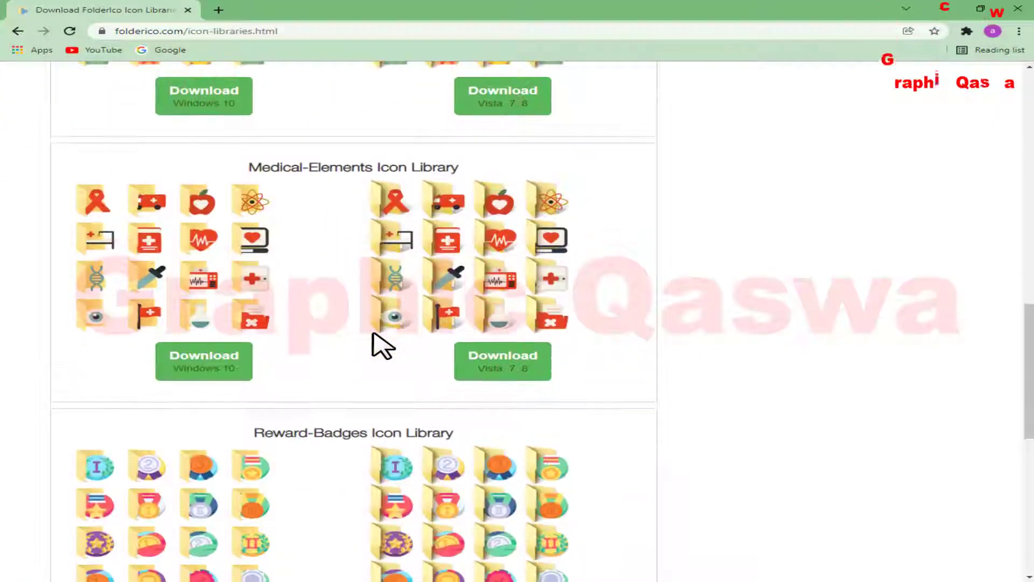
scroll(380, 345, "up", 5)
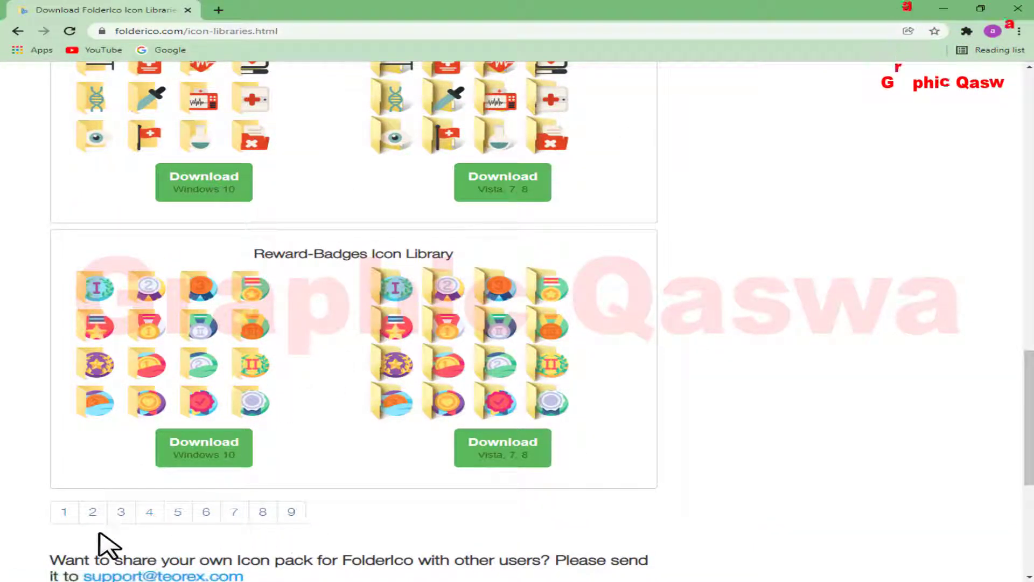
scroll(553, 372, "up", 10)
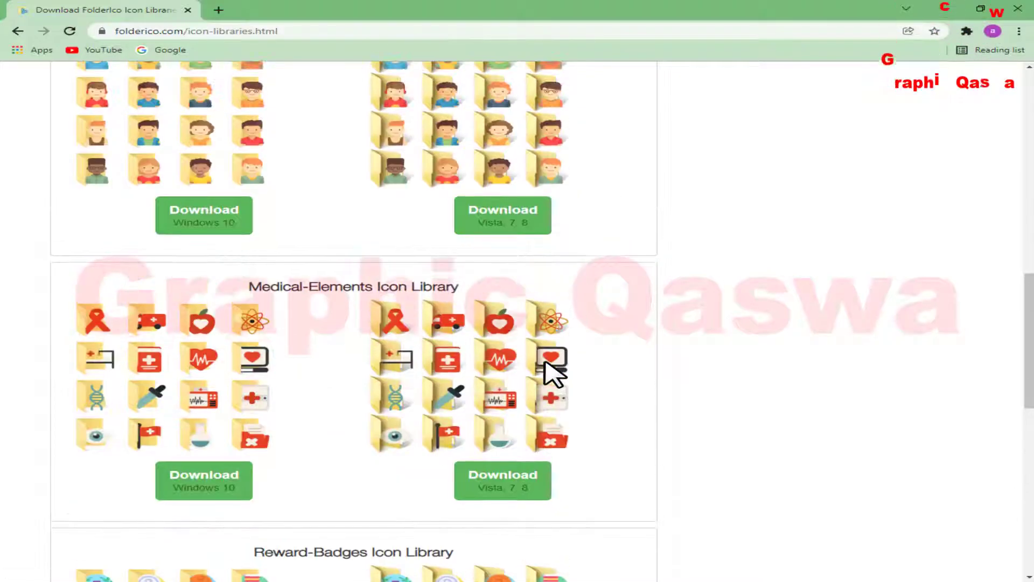
left_click(943, 10)
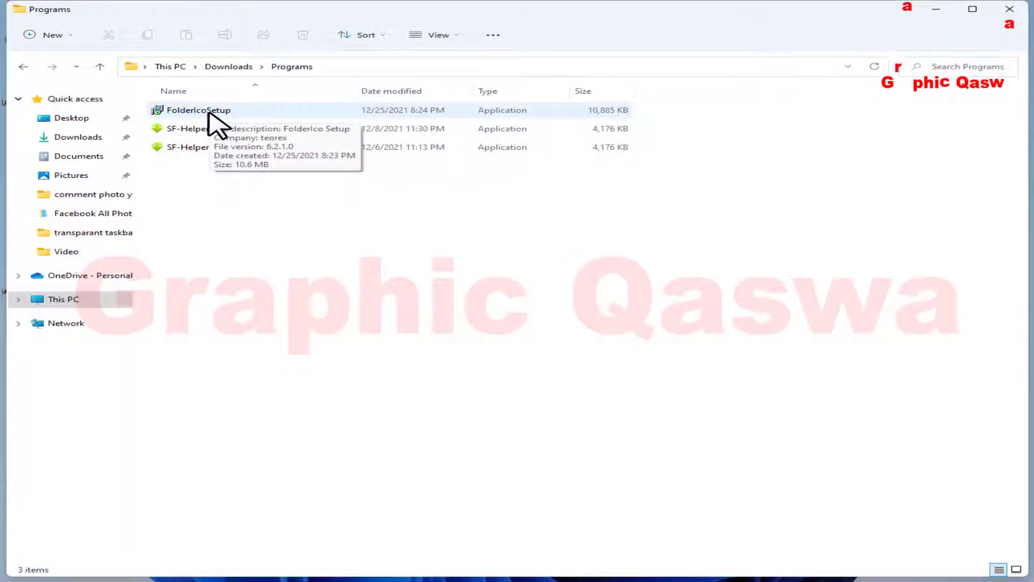
key("super")
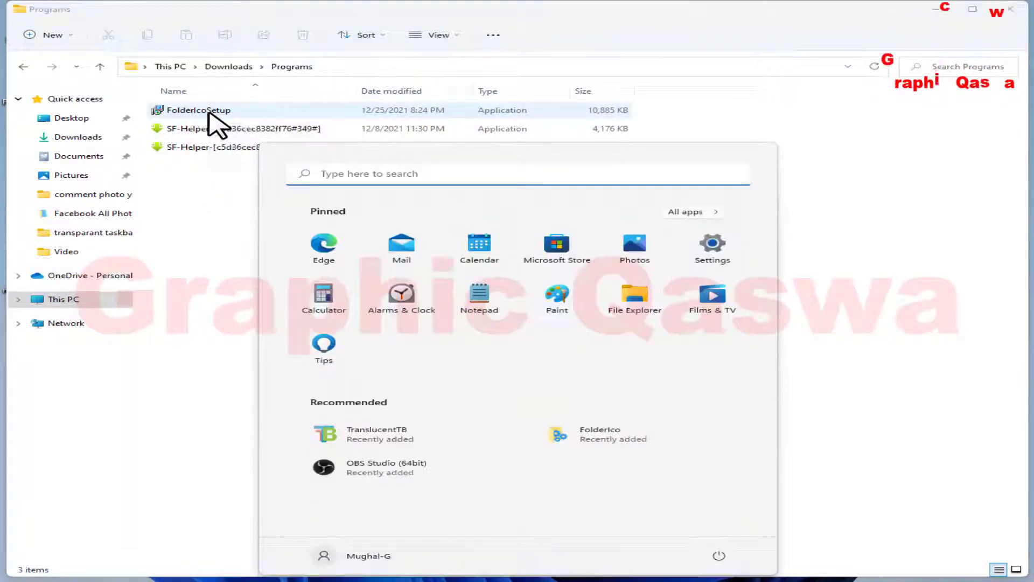
left_click(210, 114)
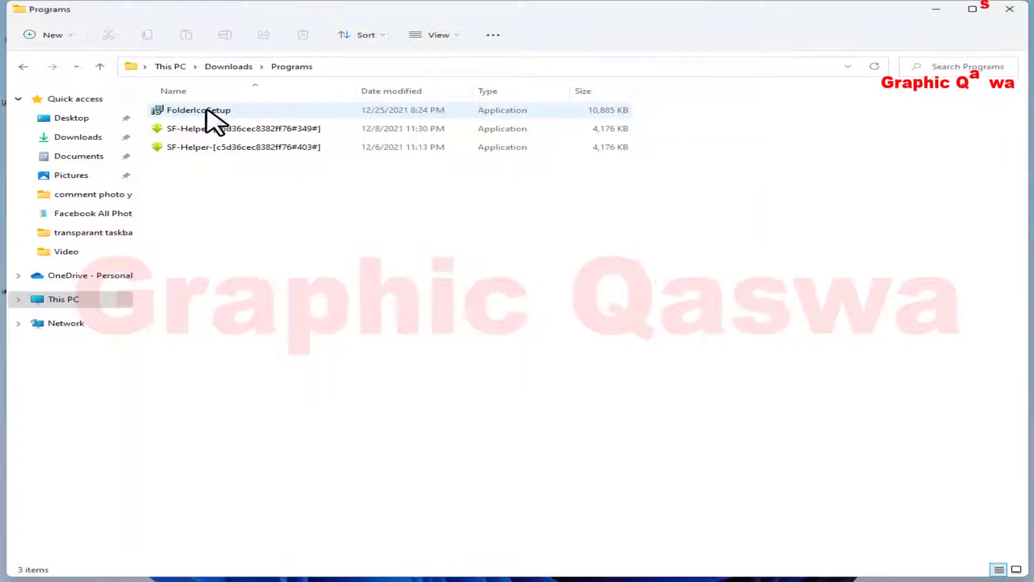
left_click(199, 113)
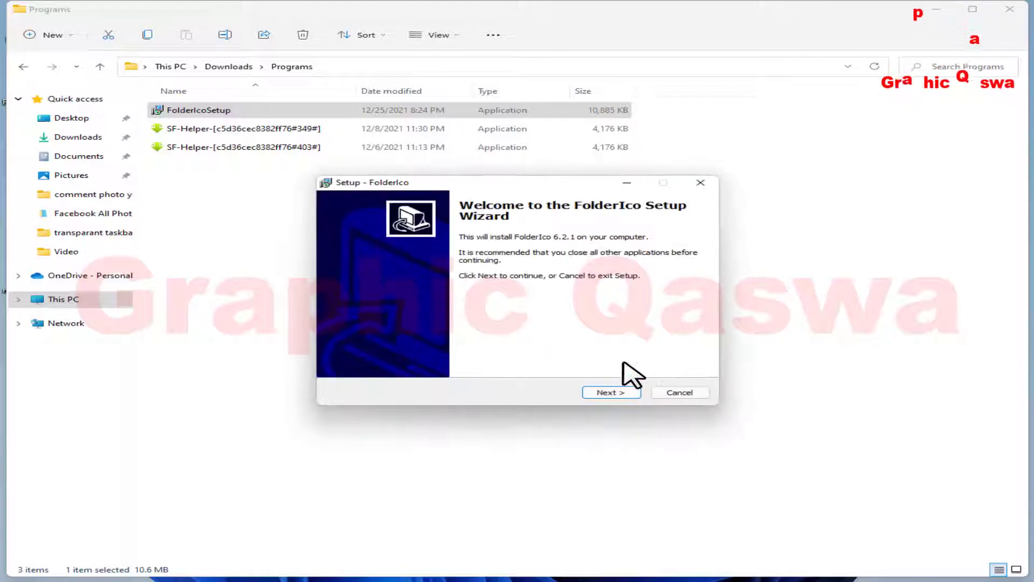
left_click(677, 392)
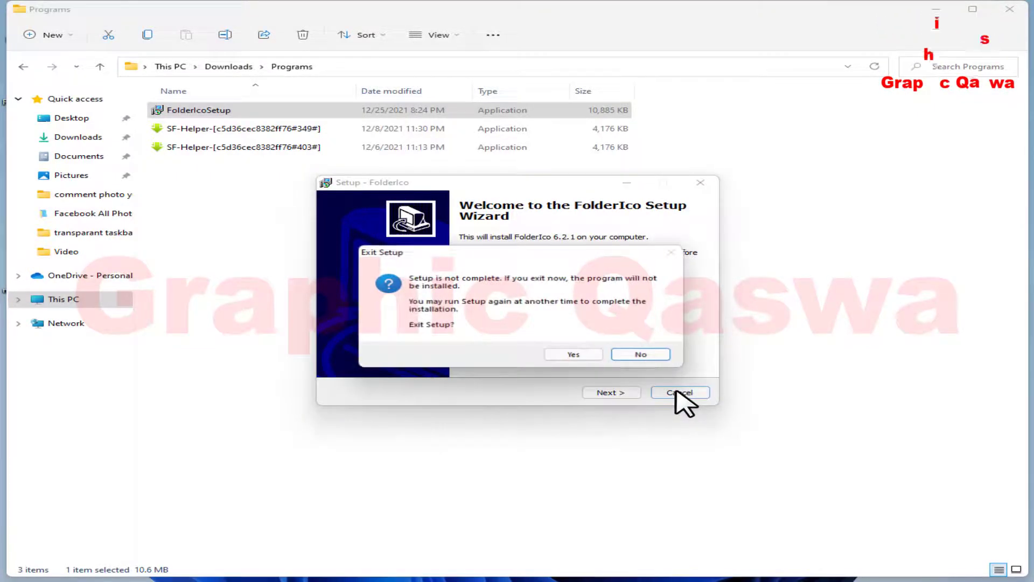
left_click(566, 355)
left_click(1010, 10)
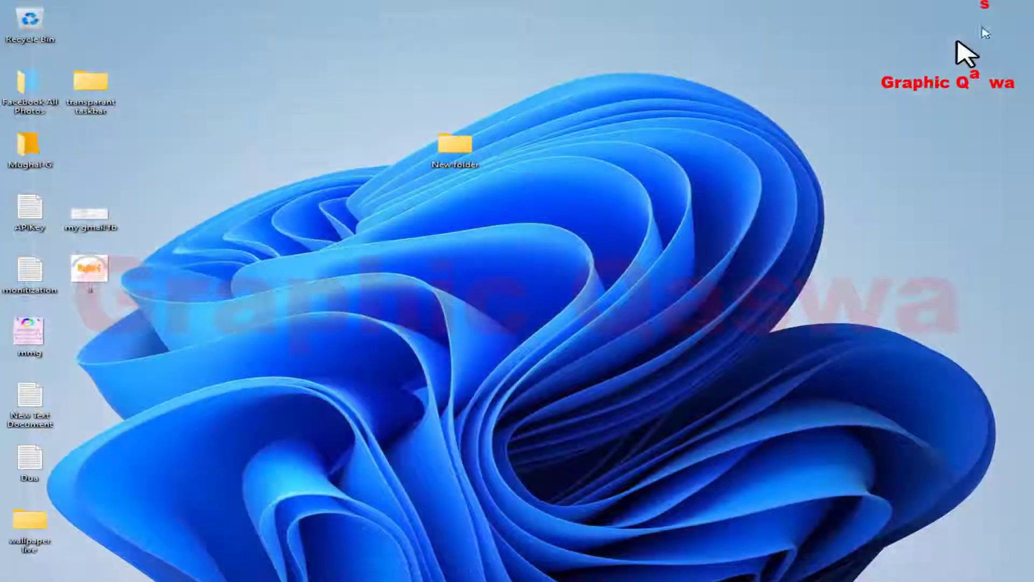
Change the icon of the desktop's New folder to the Approved icon from FolderIco's Work set.
right_click(460, 165)
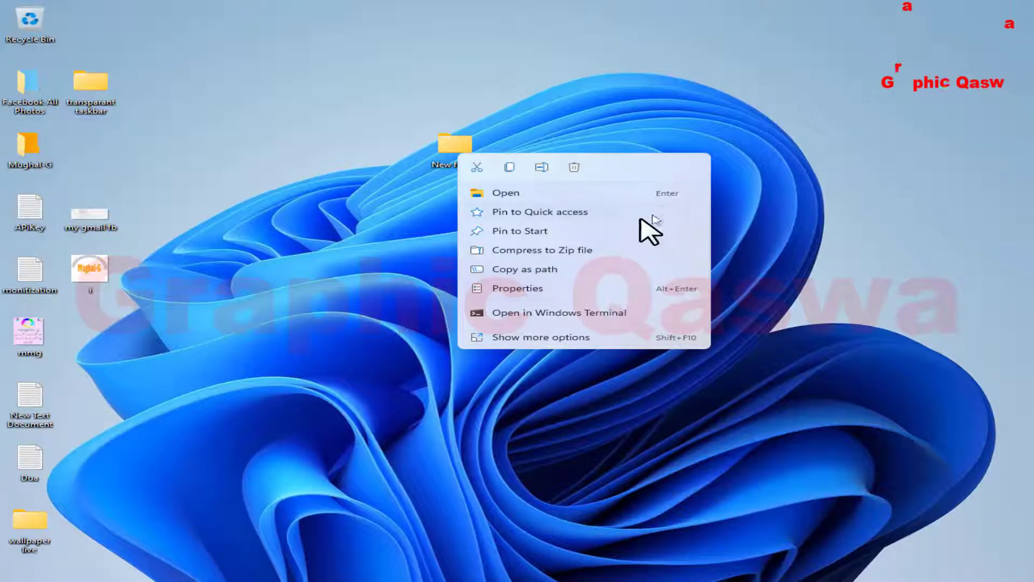
left_click(526, 338)
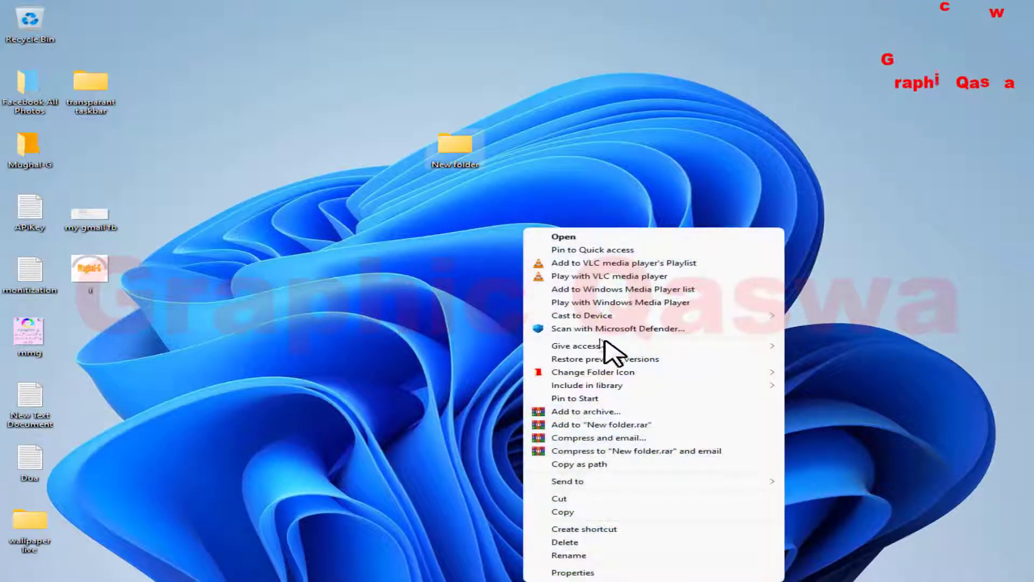
mouse_move(614, 377)
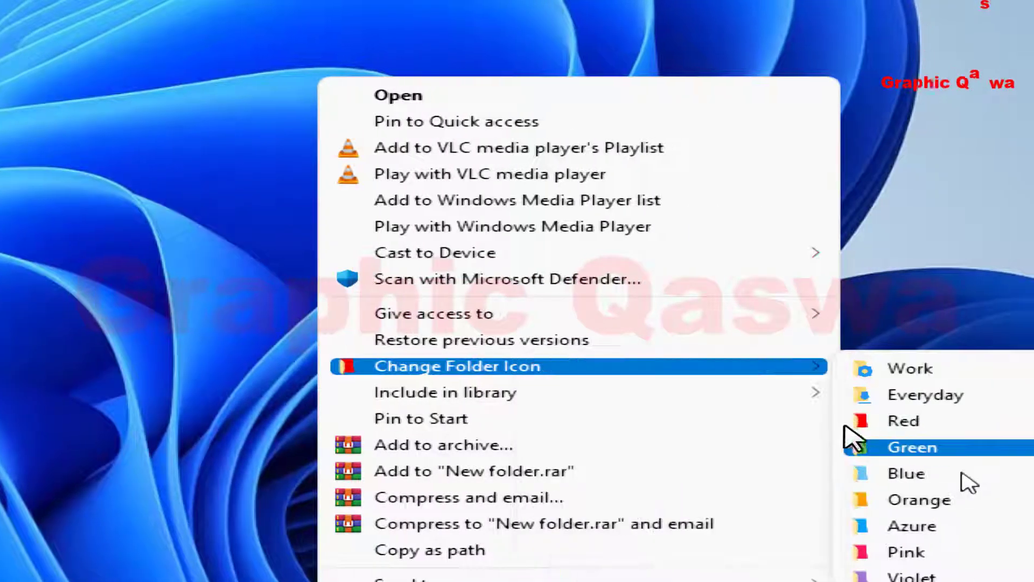
mouse_move(969, 399)
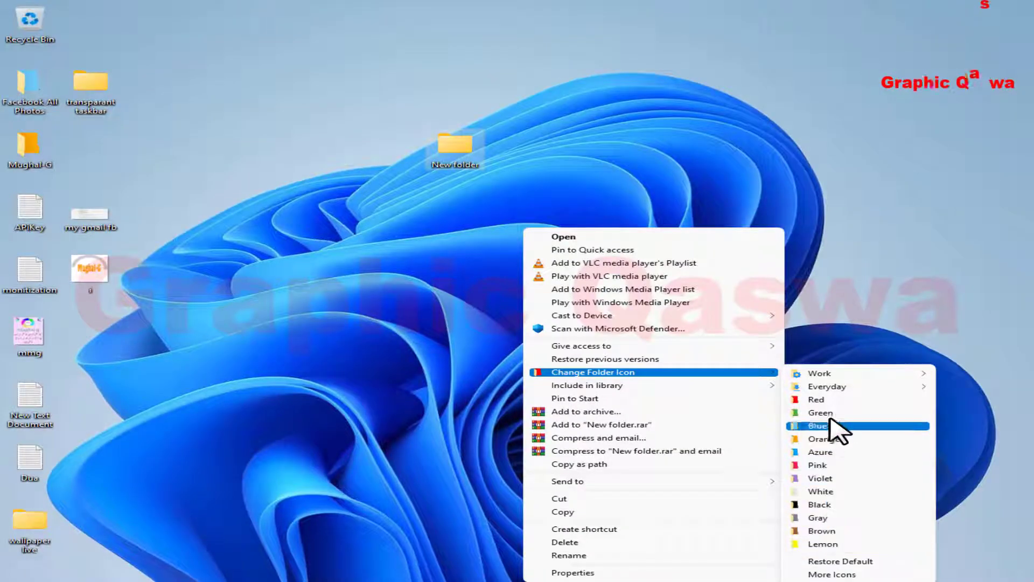
mouse_move(821, 376)
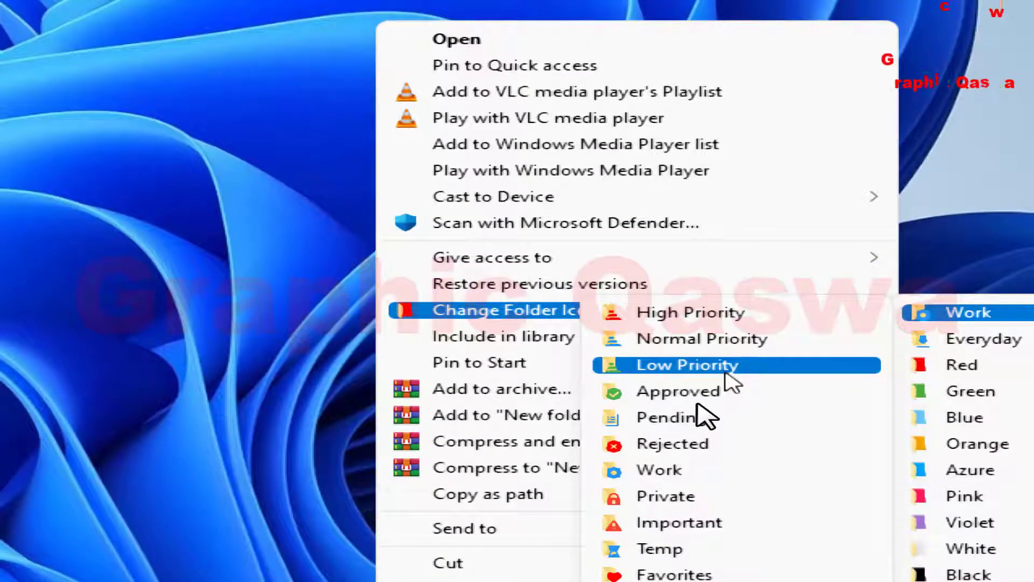
left_click(698, 393)
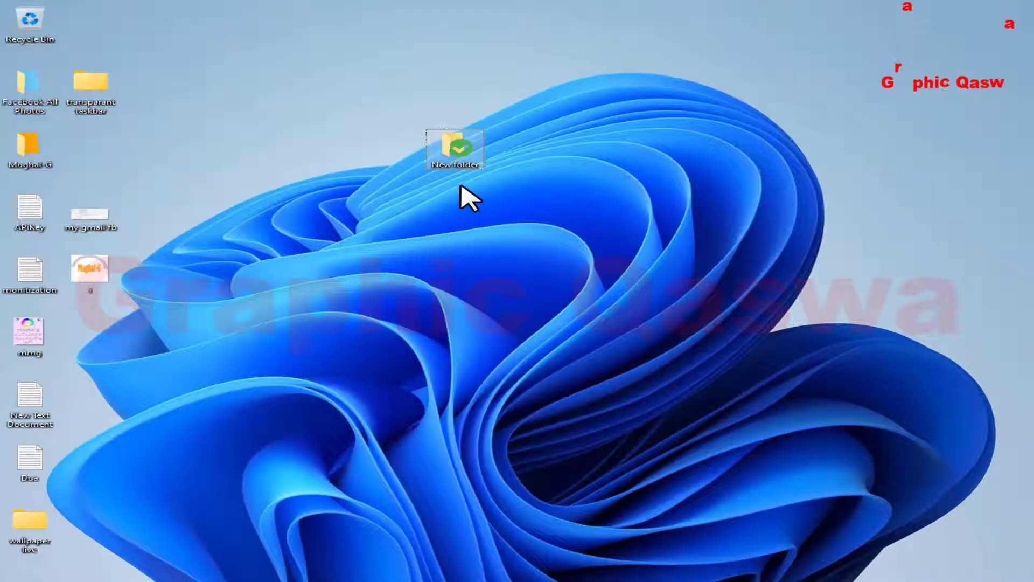
Change the New folder's icon to the Important warning icon from the Work set.
right_click(443, 167)
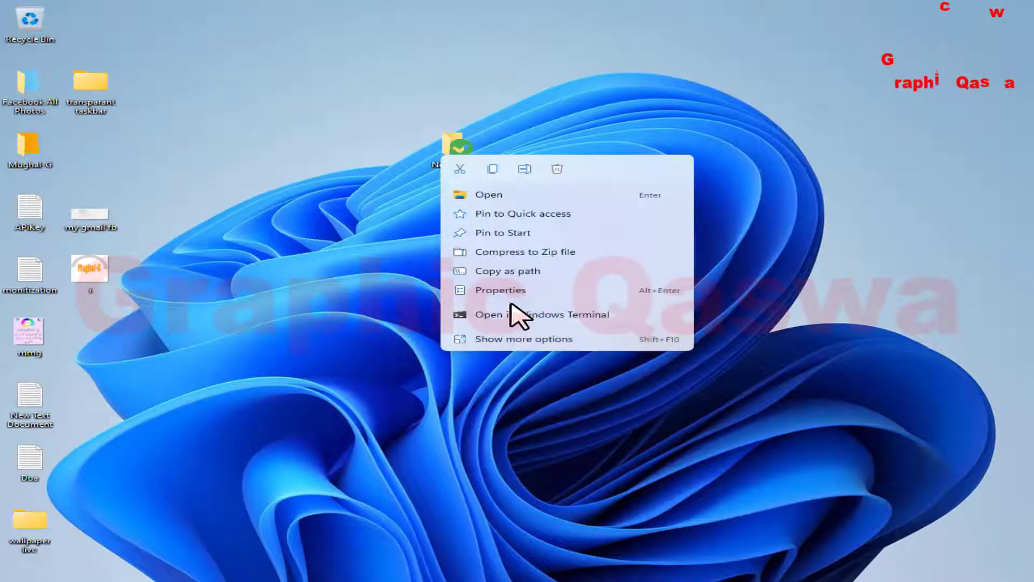
left_click(567, 338)
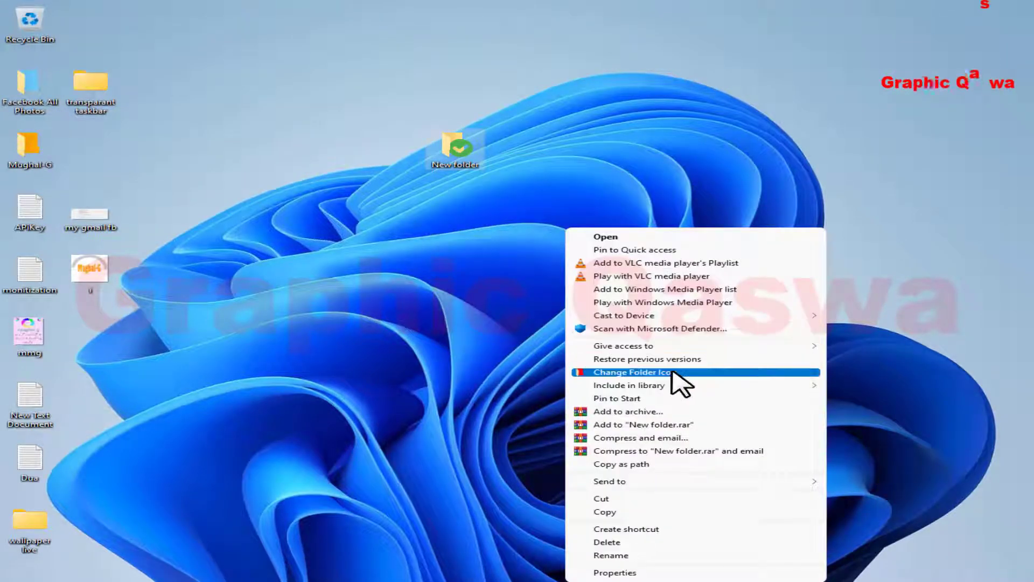
mouse_move(693, 373)
mouse_move(832, 387)
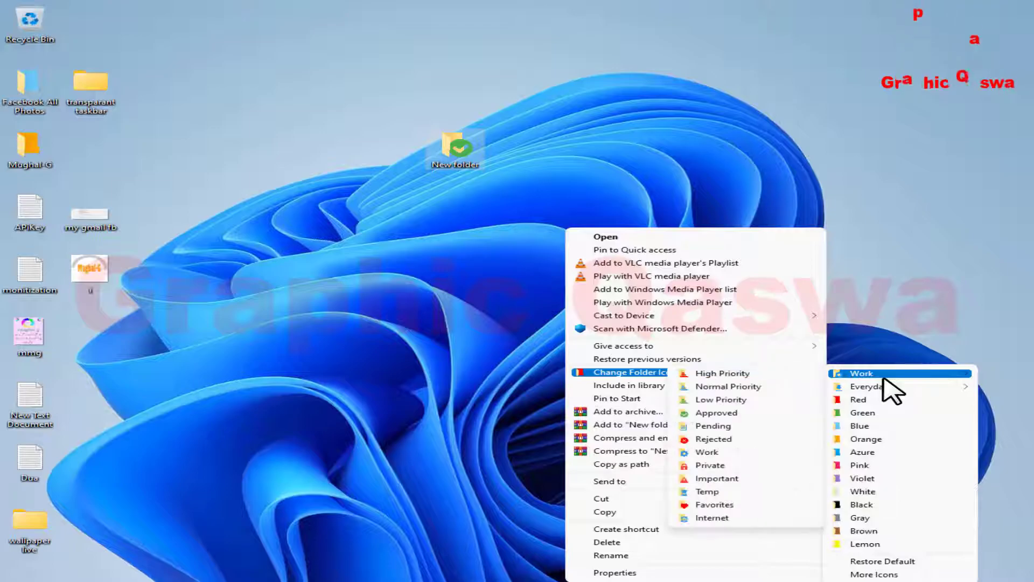
left_click(750, 491)
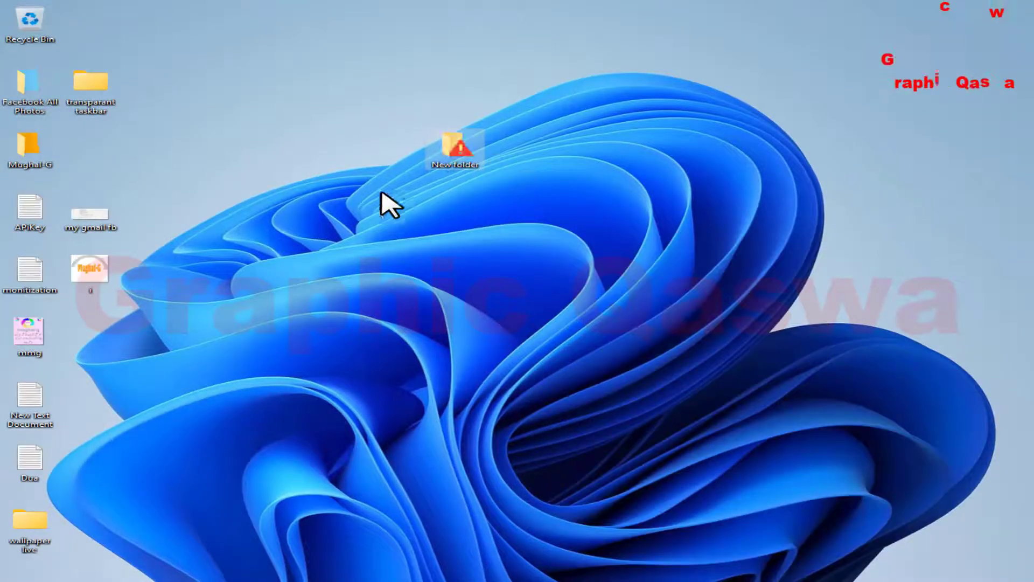
Change the desktop New folder's icon to the Favorites heart from FolderIco's Work set.
right_click(465, 160)
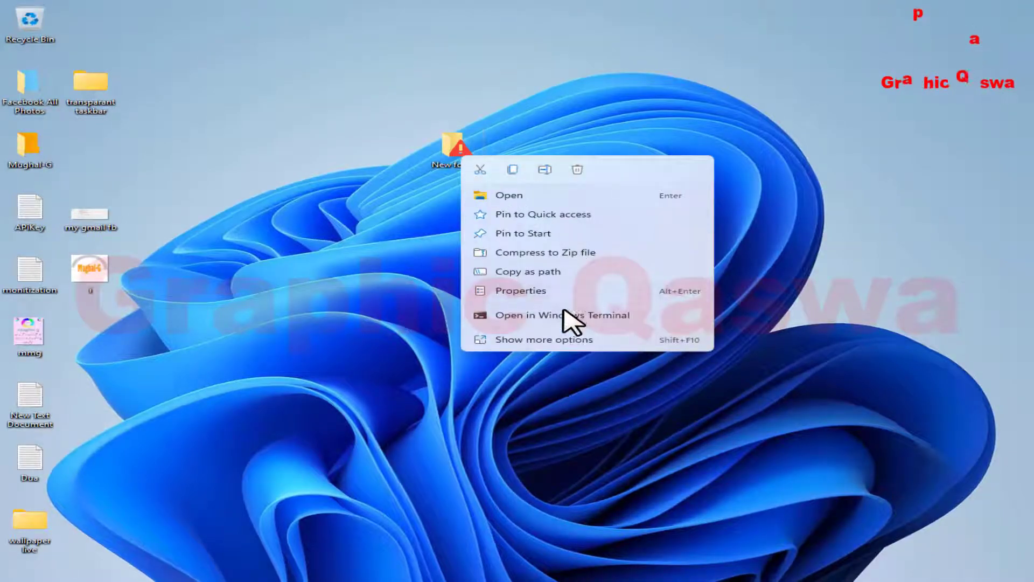
left_click(557, 339)
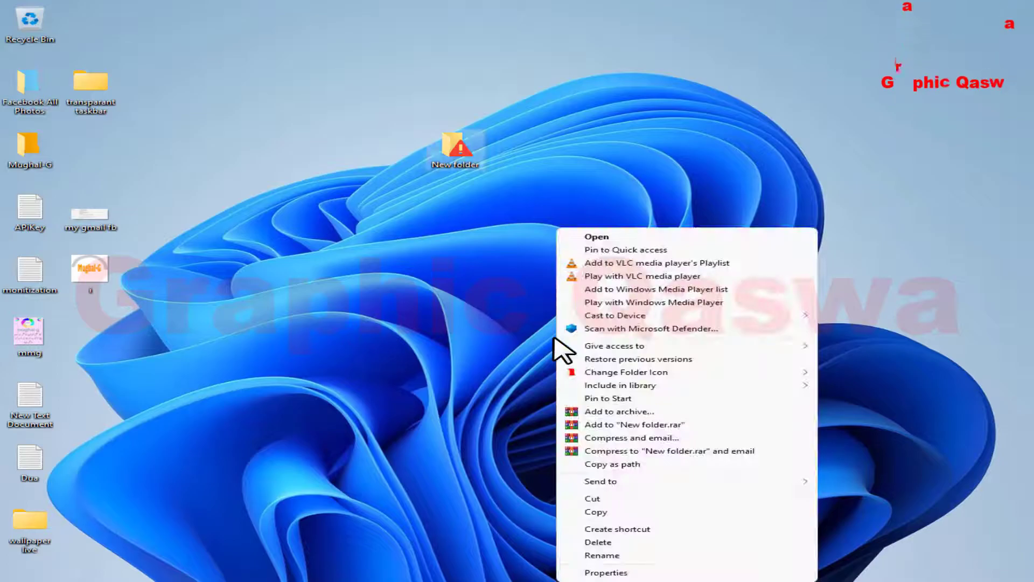
mouse_move(668, 376)
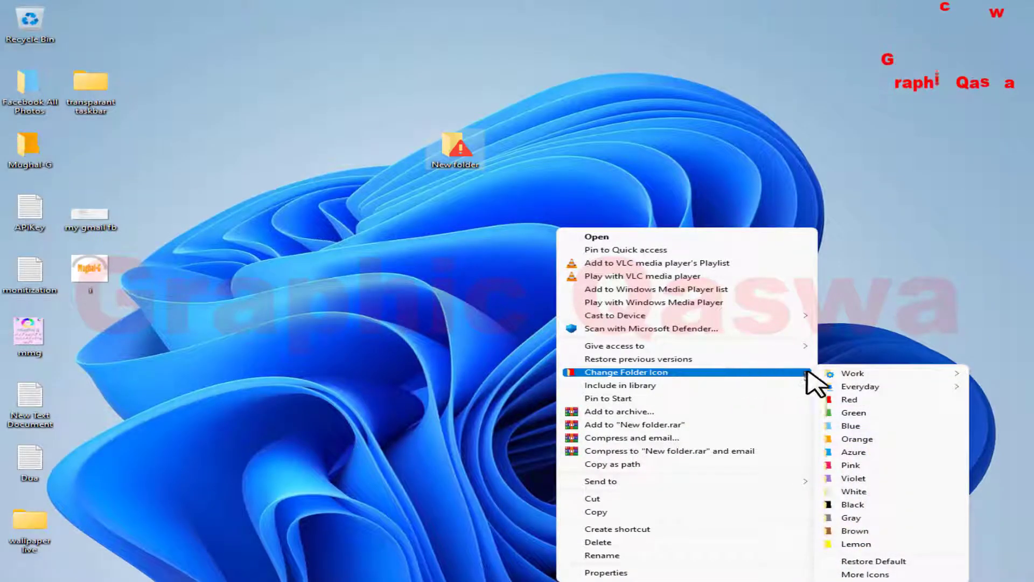
mouse_move(826, 377)
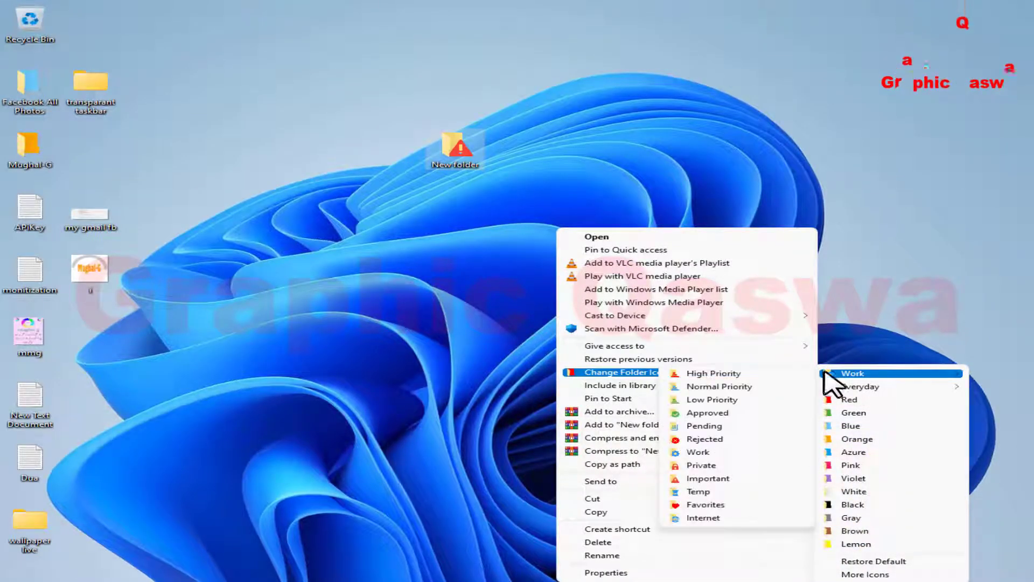
left_click(718, 505)
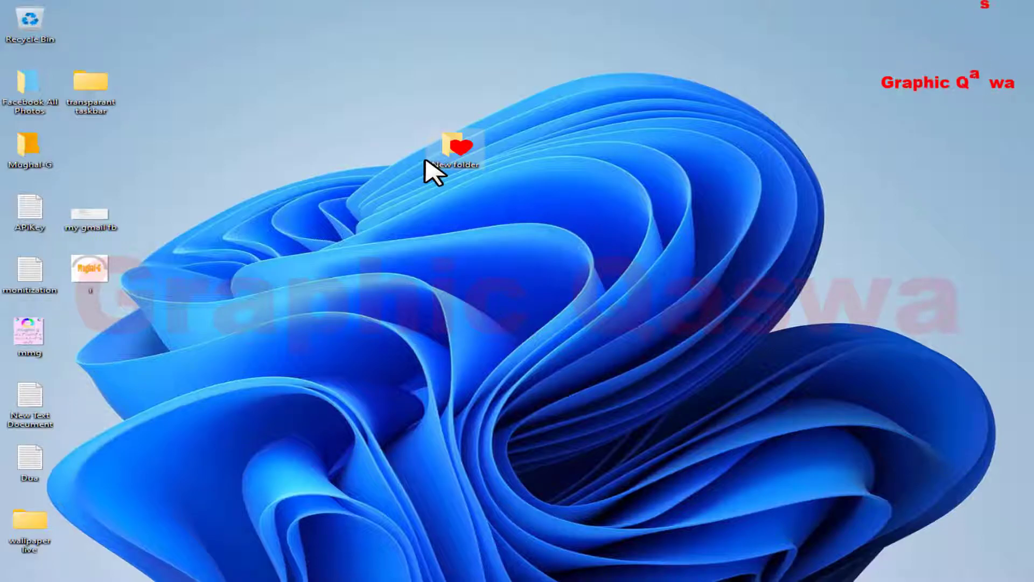
Change the New folder's icon to the Games icon from the Everyday set.
right_click(463, 152)
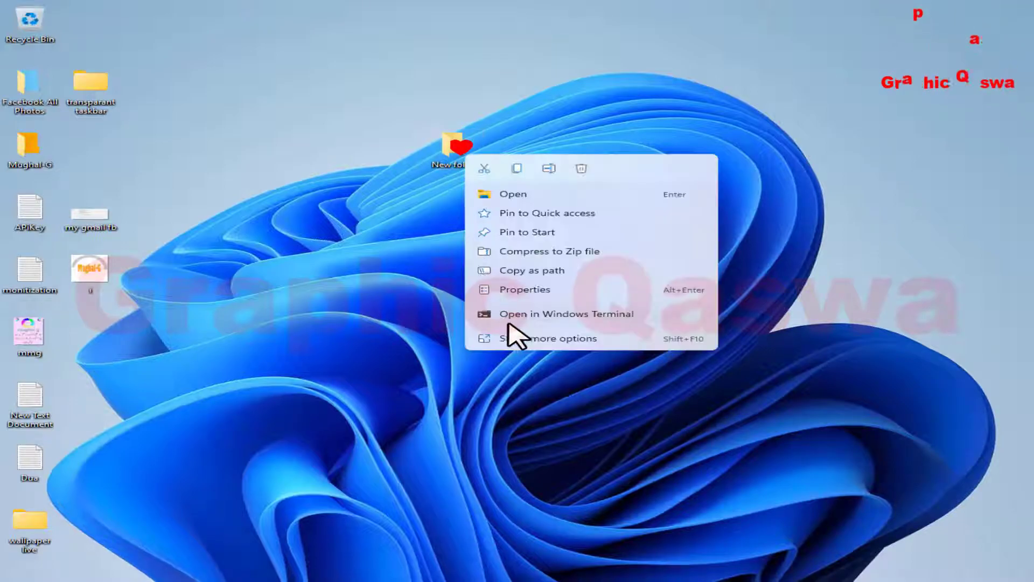
key("Escape")
key("shift+F10")
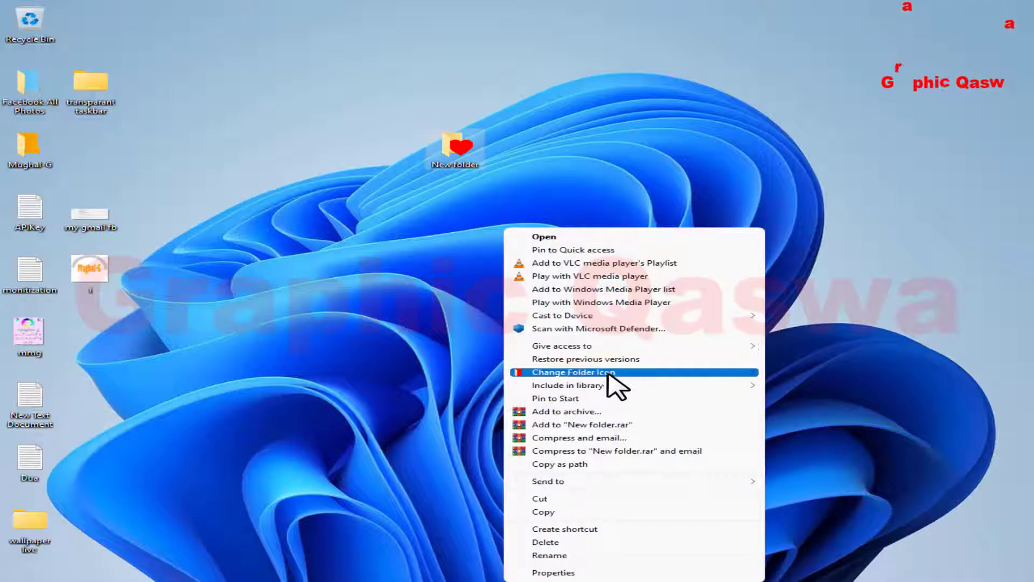
mouse_move(614, 377)
mouse_move(786, 386)
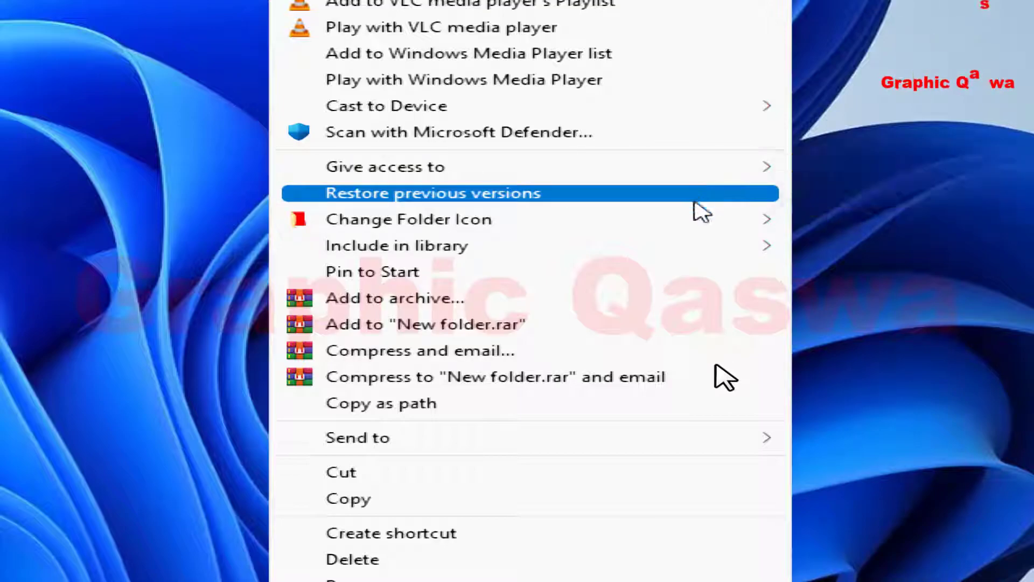
mouse_move(700, 218)
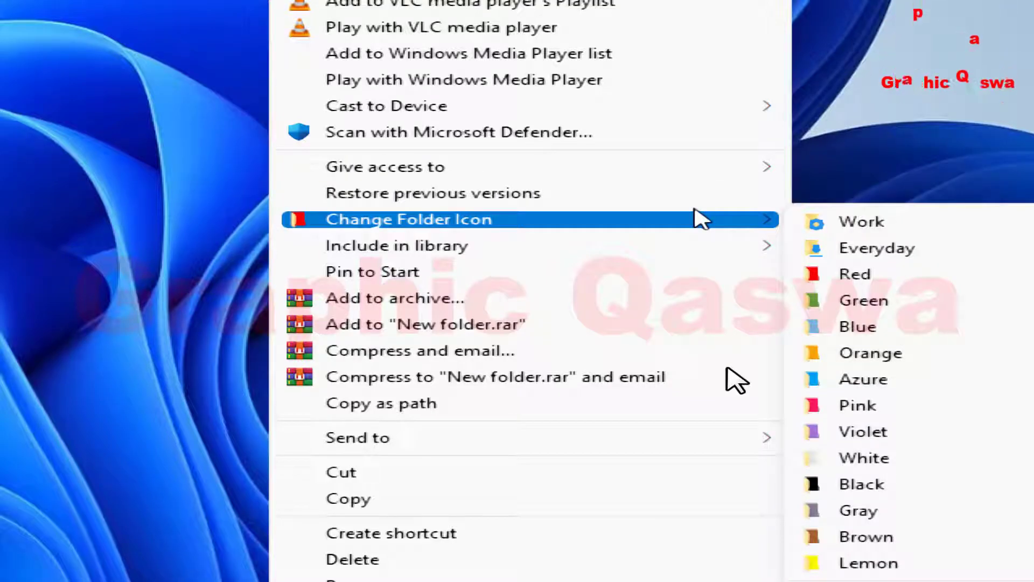
mouse_move(898, 262)
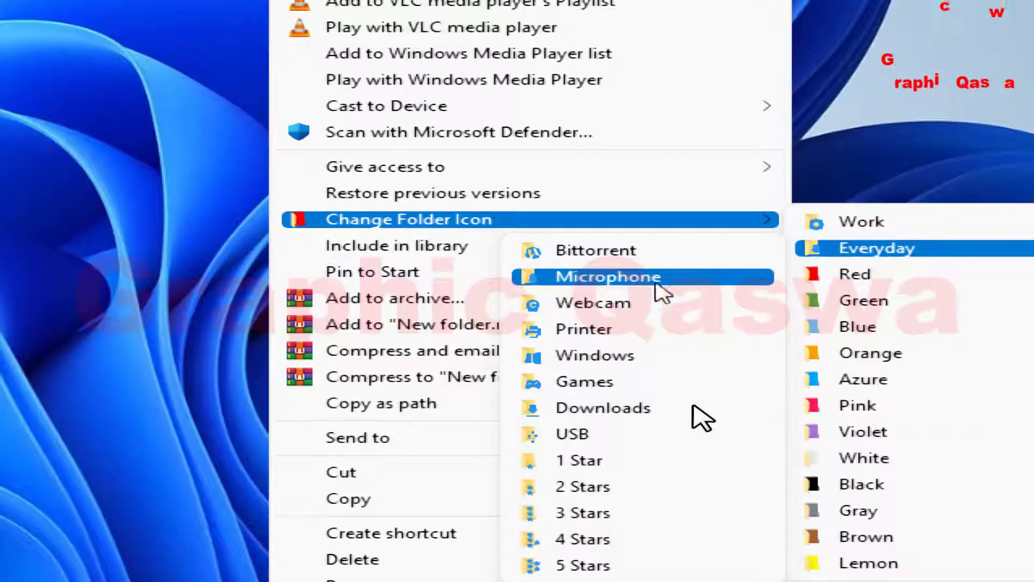
left_click(588, 379)
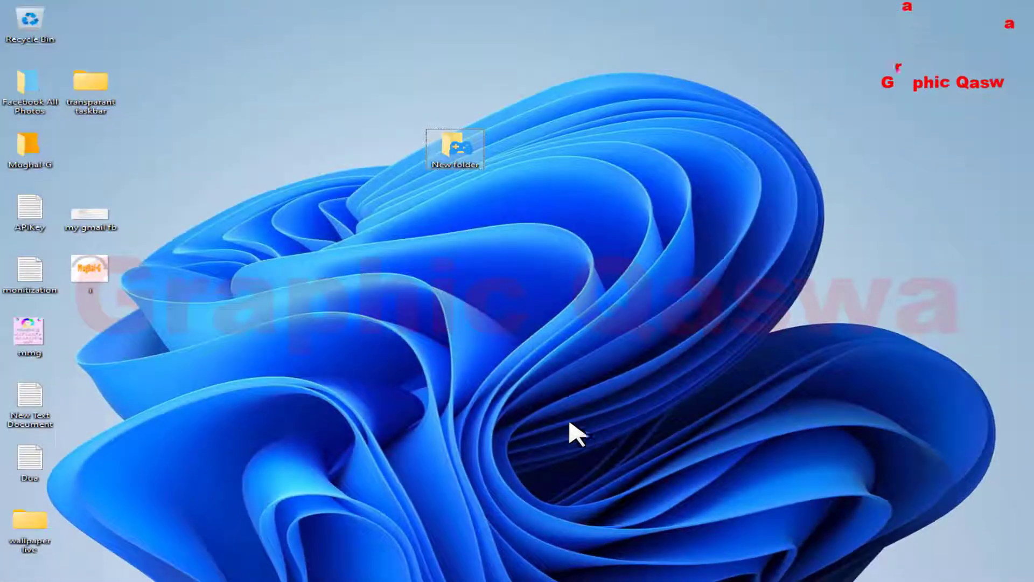
Change the New folder's color to Lemon with FolderIco.
mouse_move(436, 155)
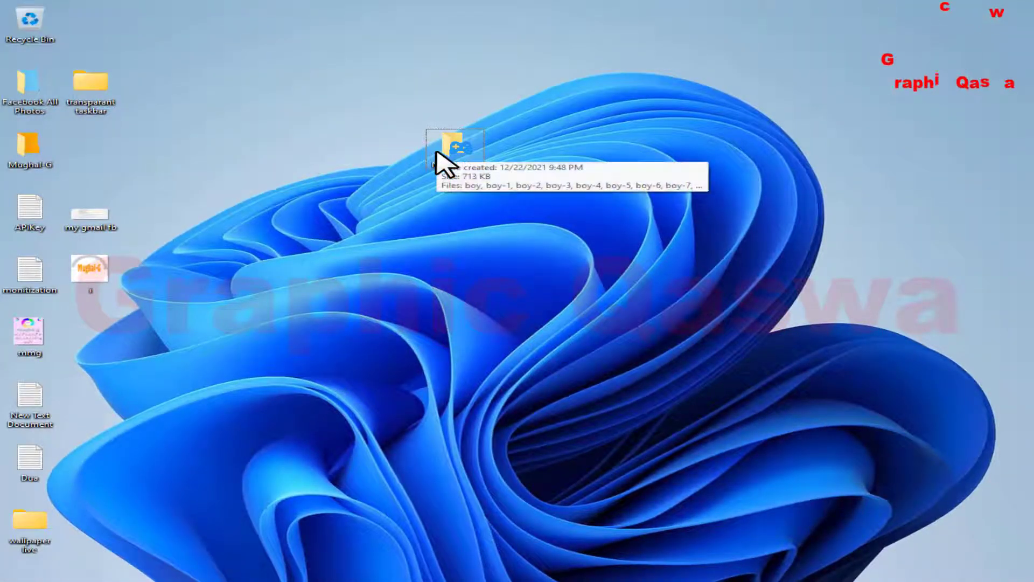
right_click(484, 147)
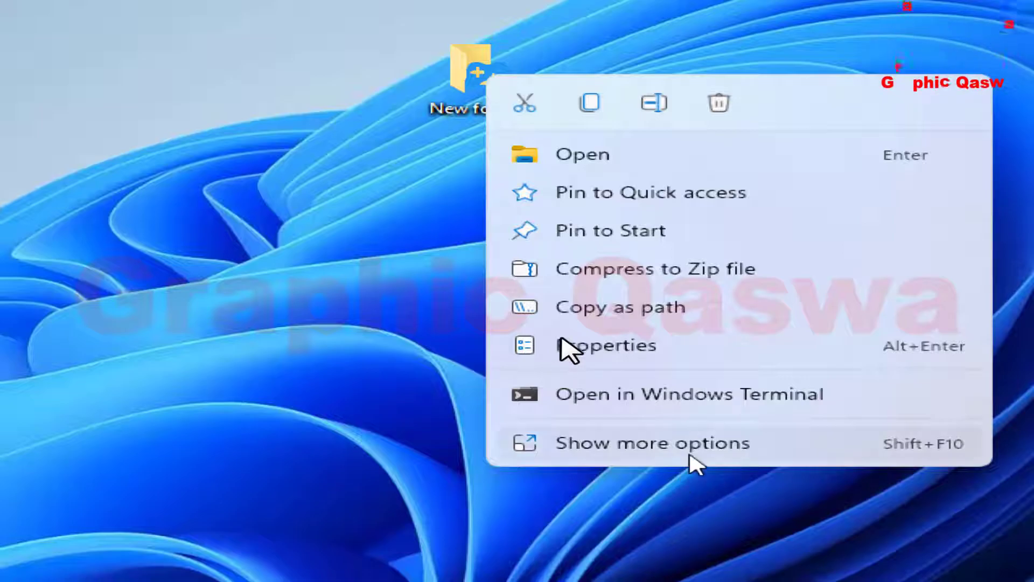
left_click(691, 455)
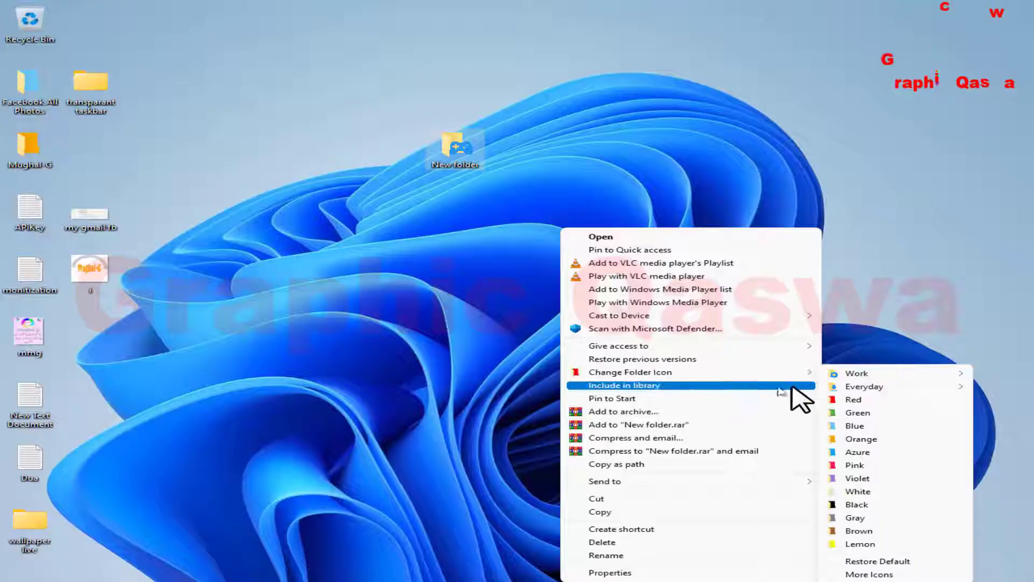
mouse_move(774, 393)
mouse_move(805, 373)
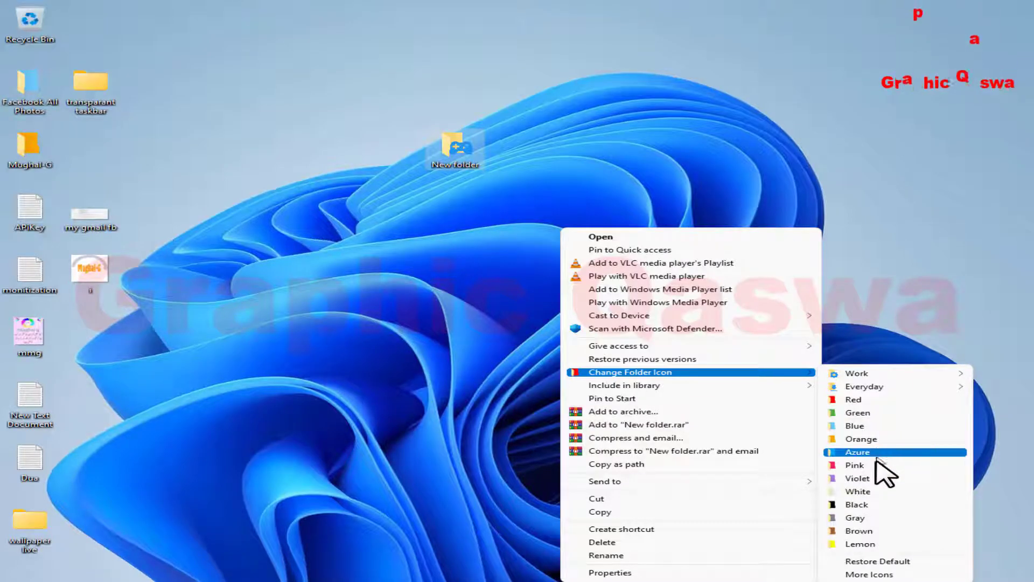
left_click(885, 545)
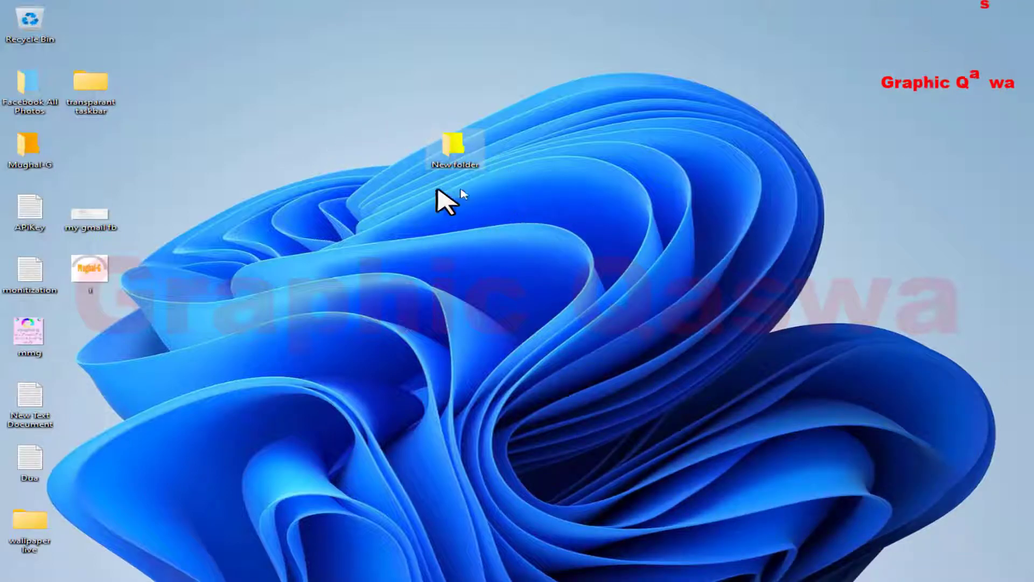
Change the New folder's color to Red with FolderIco.
right_click(462, 152)
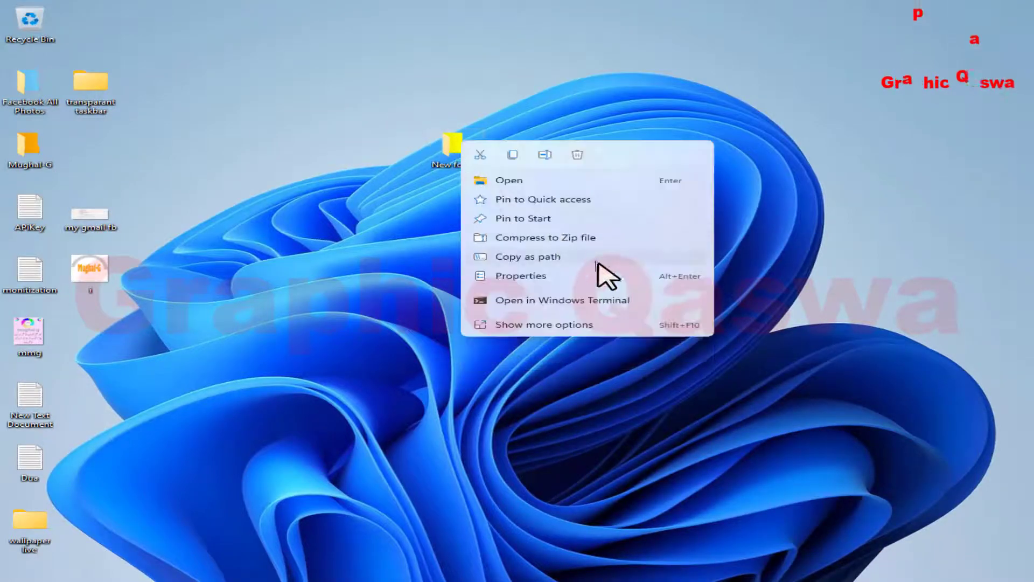
left_click(602, 326)
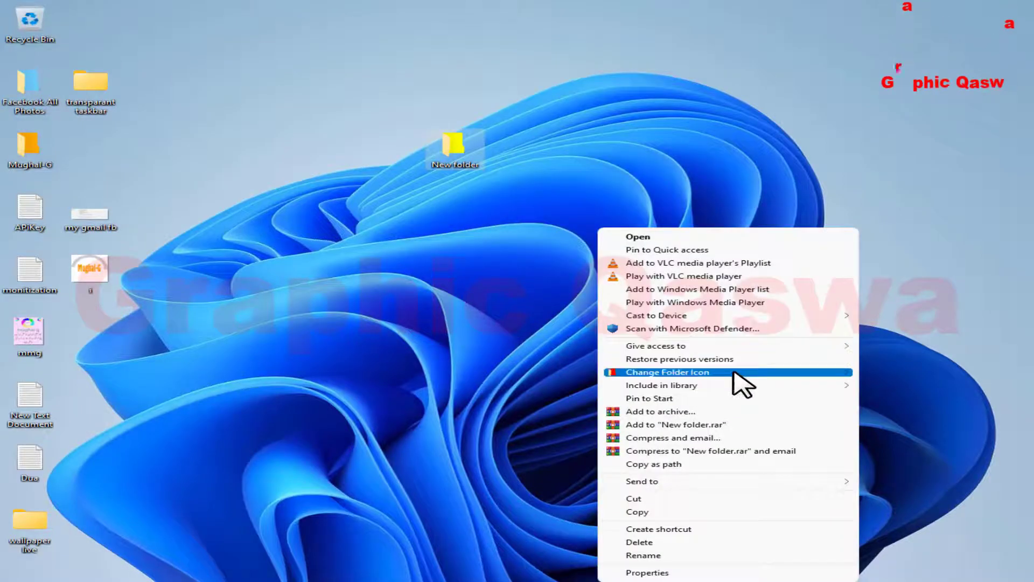
mouse_move(743, 373)
left_click(893, 400)
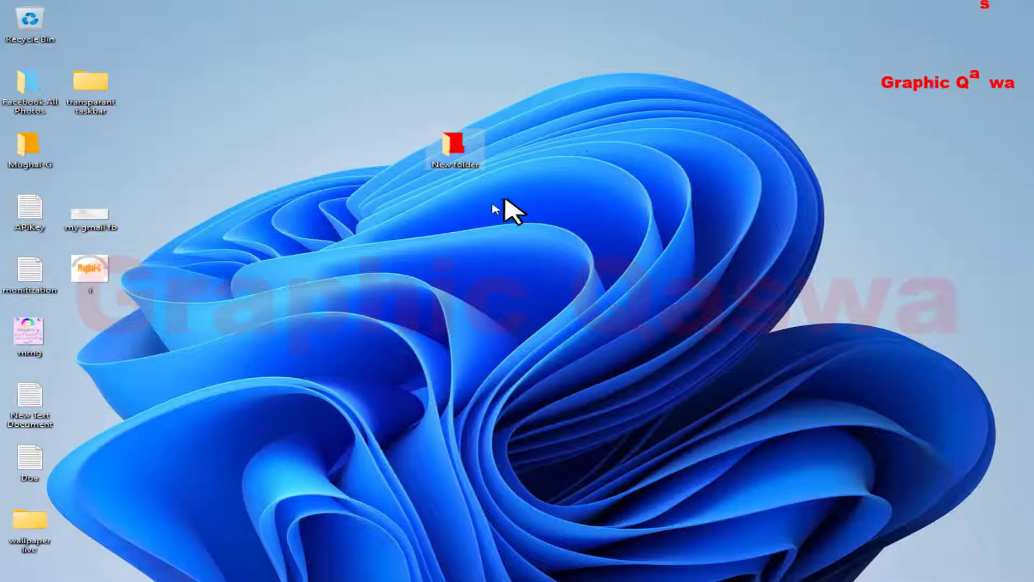
Restore the New folder's default Windows icon with FolderIco.
right_click(467, 160)
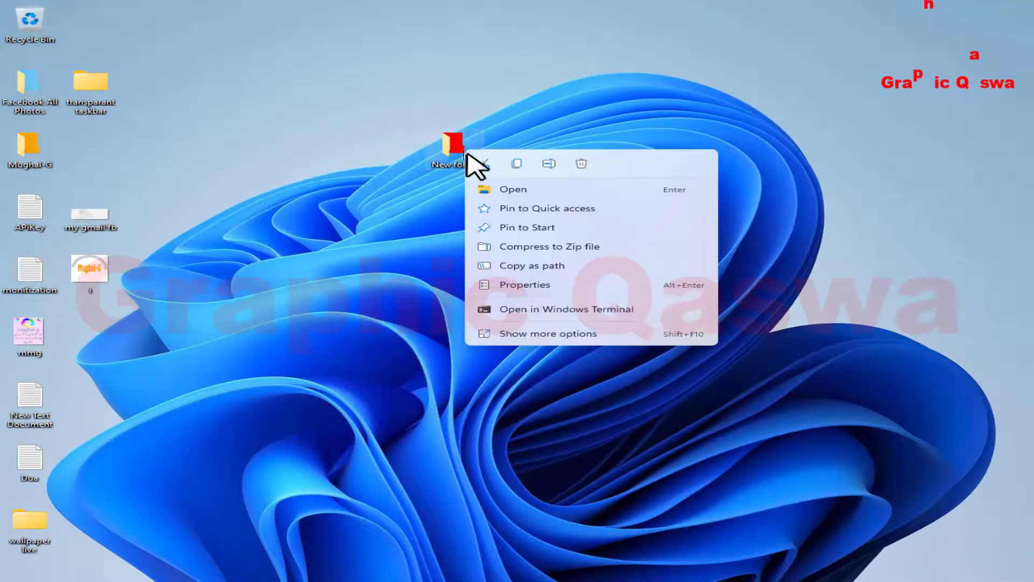
left_click(560, 335)
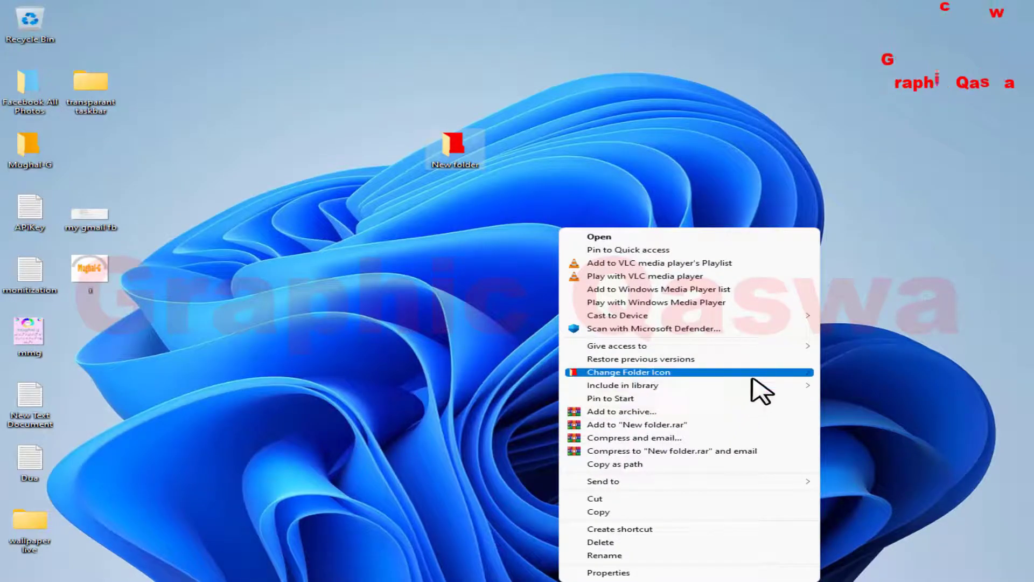
mouse_move(752, 378)
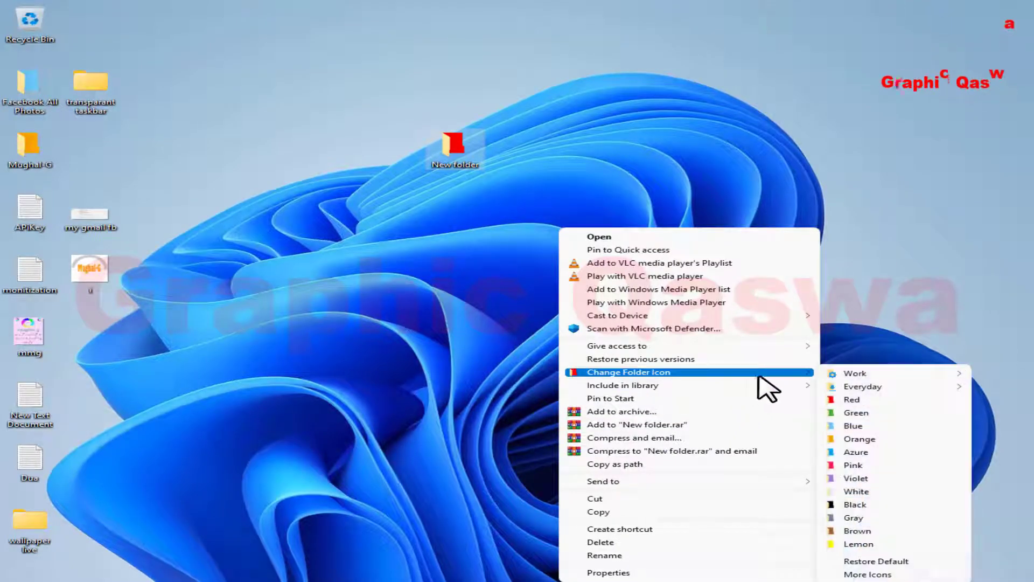
left_click(901, 561)
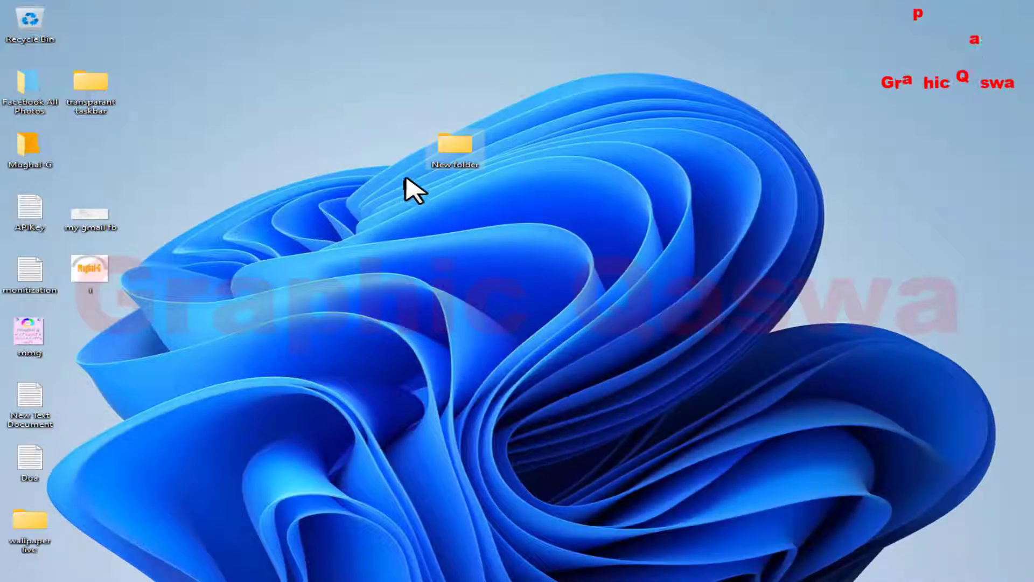
Open FolderIco's More Icons window for the New folder, and move the window and the folder apart on the desktop.
right_click(447, 171)
left_click(516, 342)
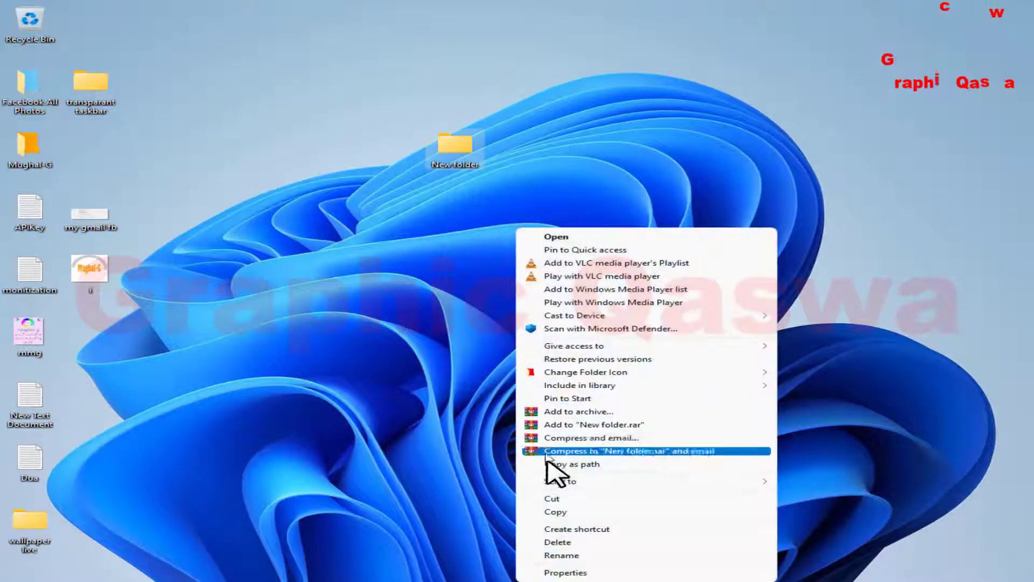
mouse_move(696, 375)
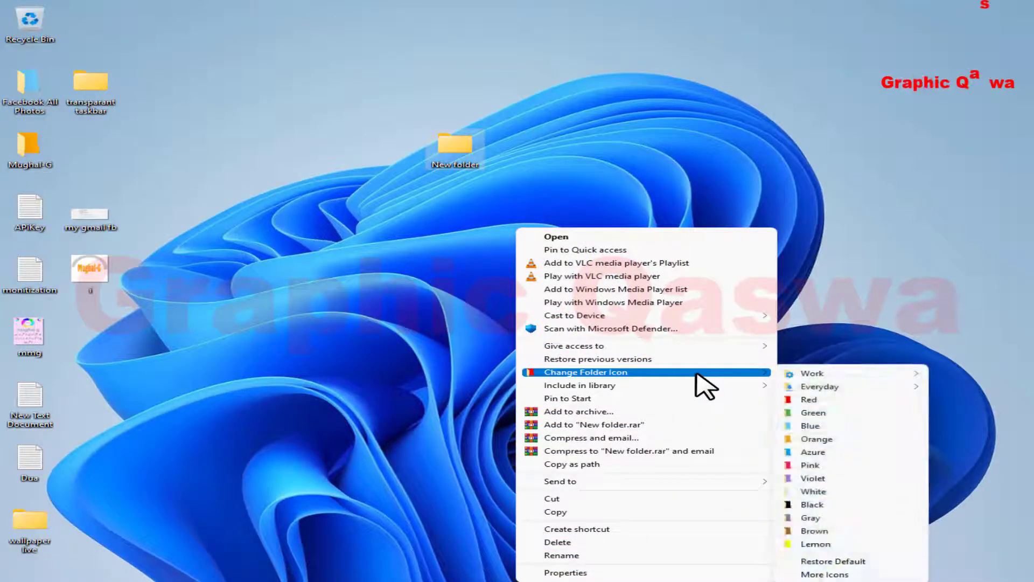
left_click(851, 575)
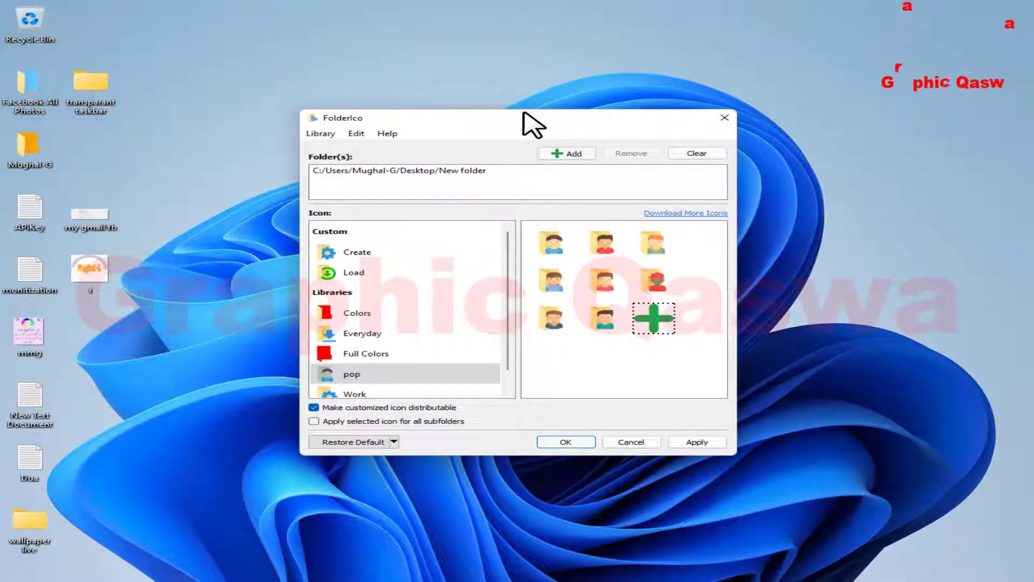
left_click_drag(493, 116, 689, 42)
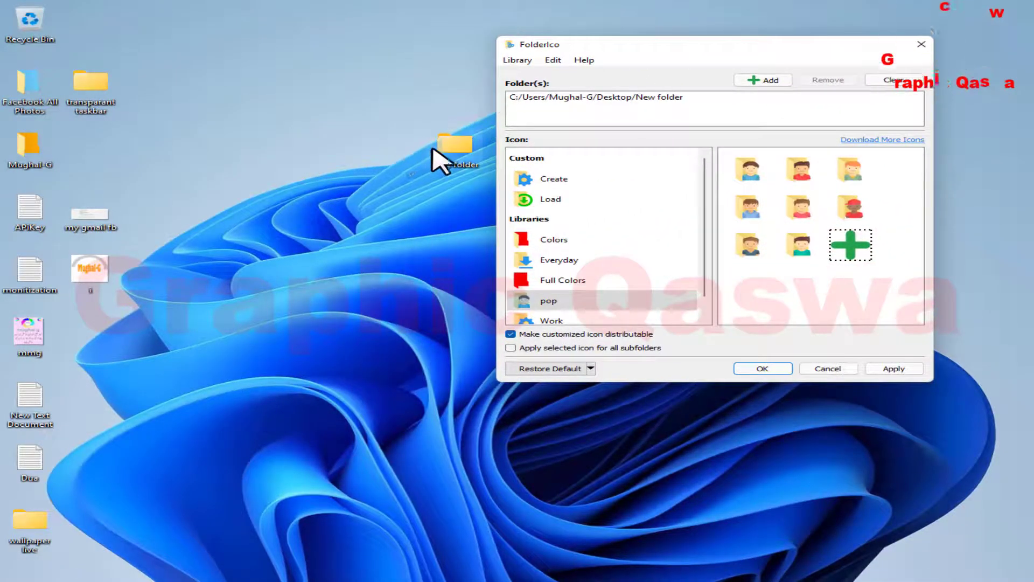
left_click_drag(454, 152, 268, 144)
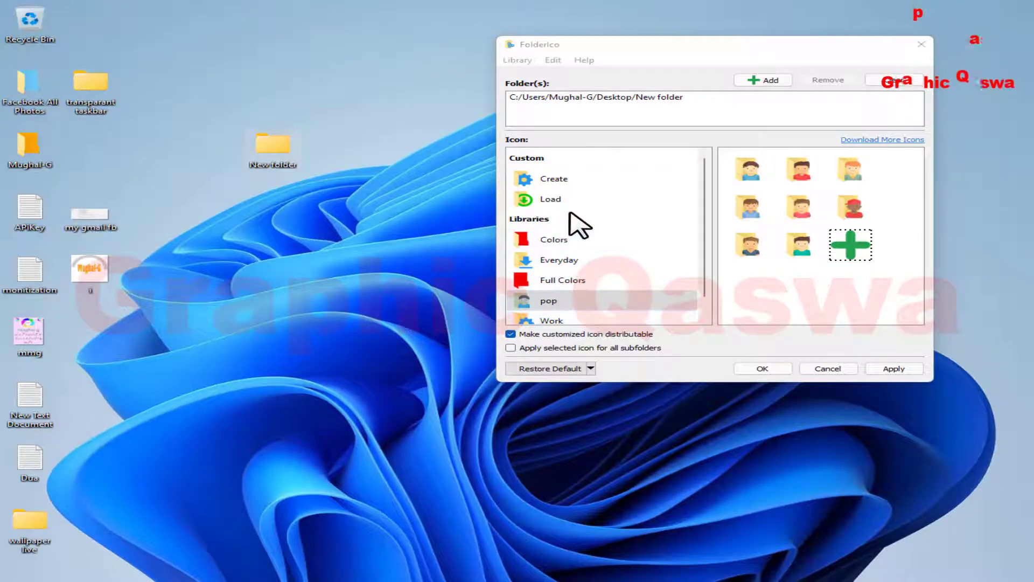
Create a new icon library named ggg in FolderIco.
left_click(520, 60)
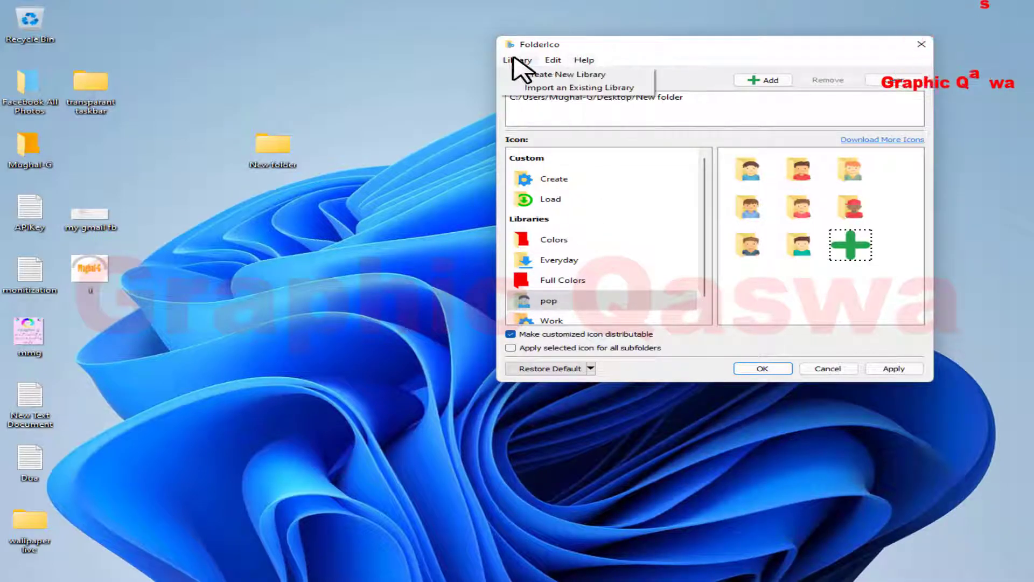
left_click(543, 76)
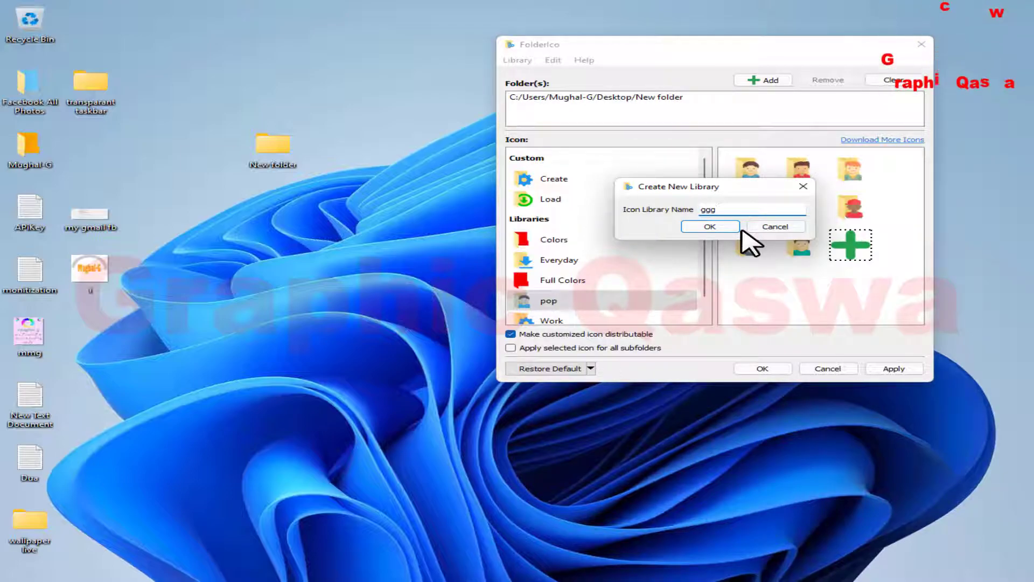
left_click(721, 231)
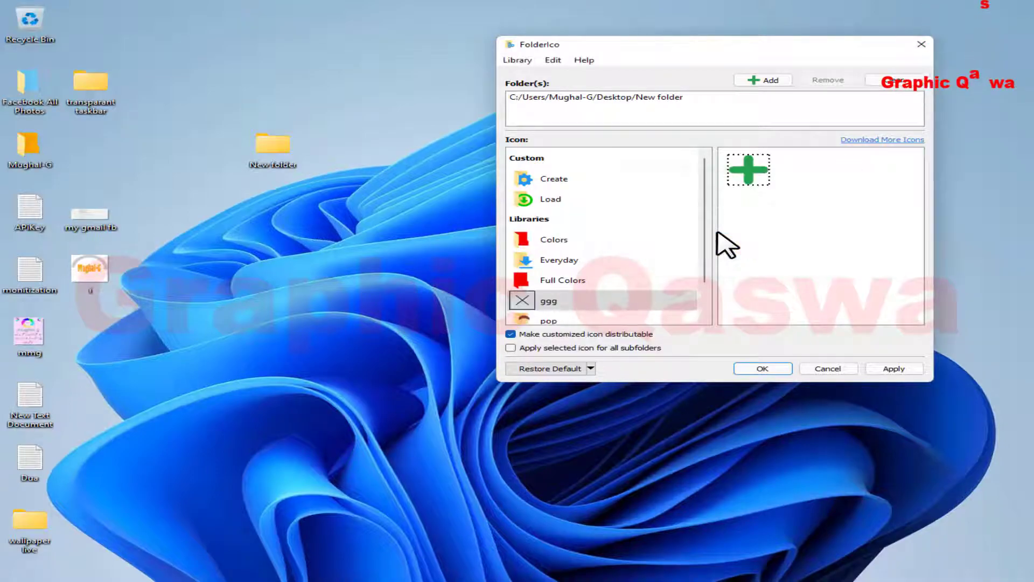
right_click(552, 305)
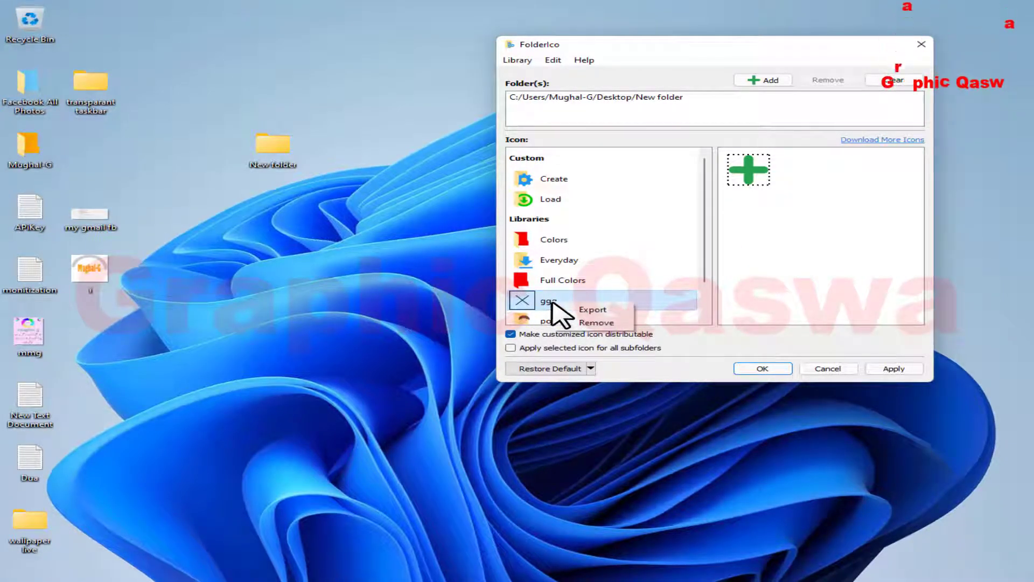
left_click(593, 309)
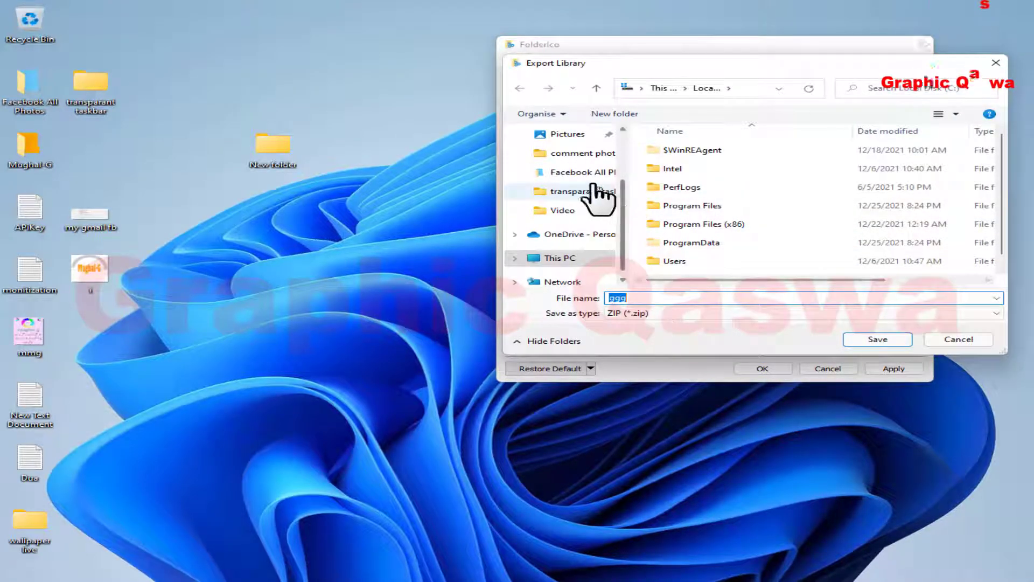
left_click(945, 340)
Remove the ggg library with all its icons from FolderIco.
right_click(611, 314)
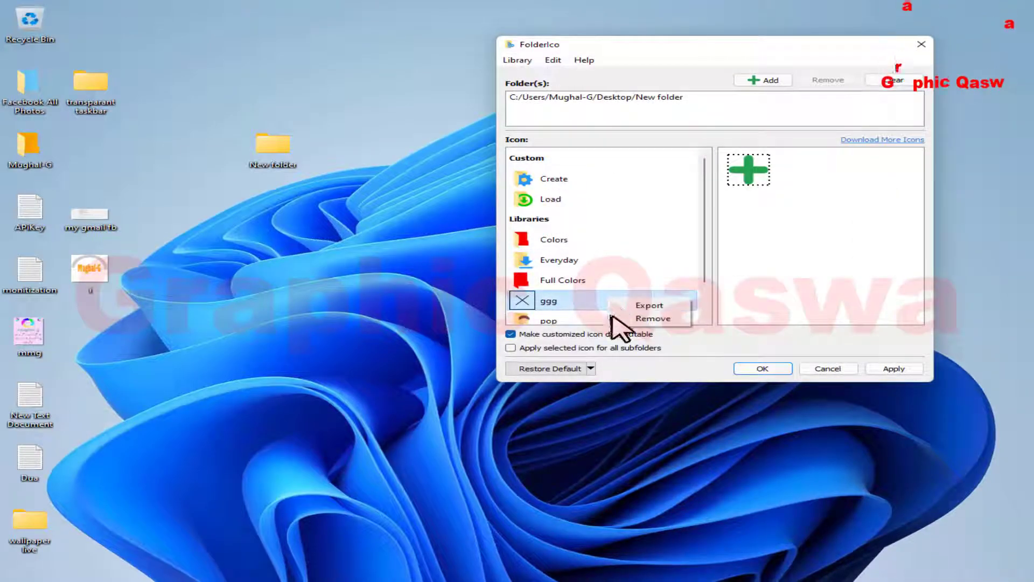
left_click(652, 318)
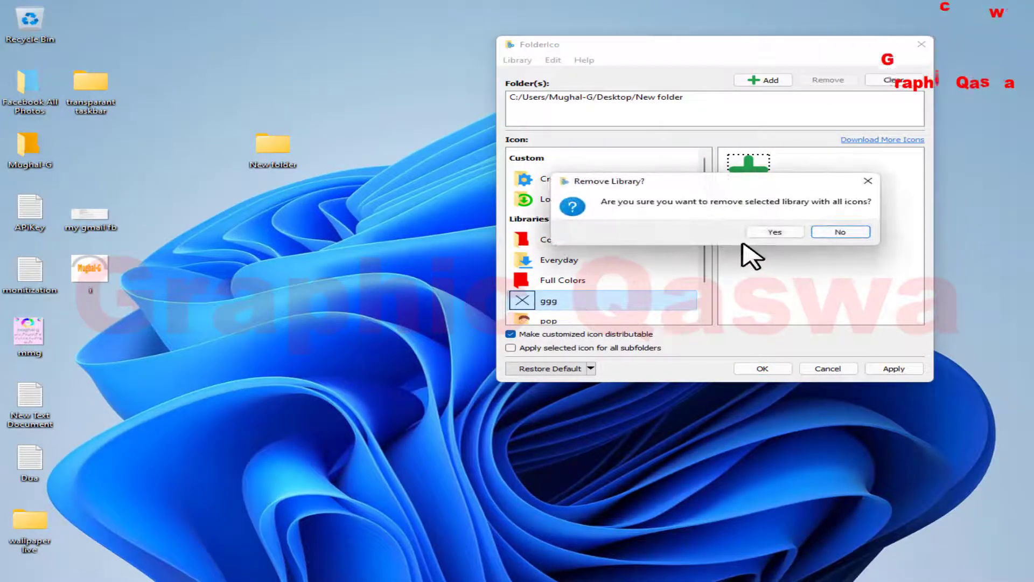
left_click(772, 232)
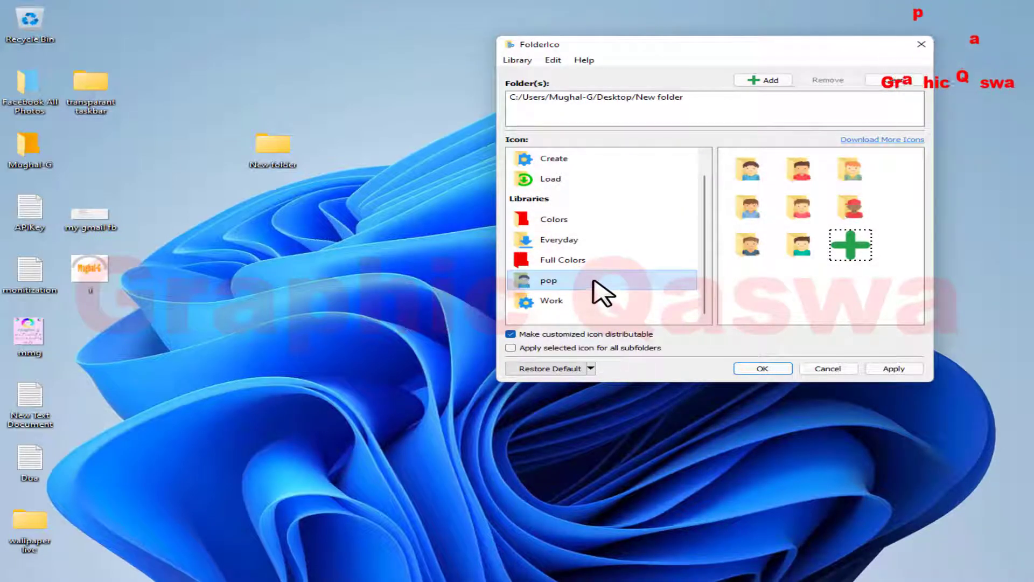
left_click(519, 61)
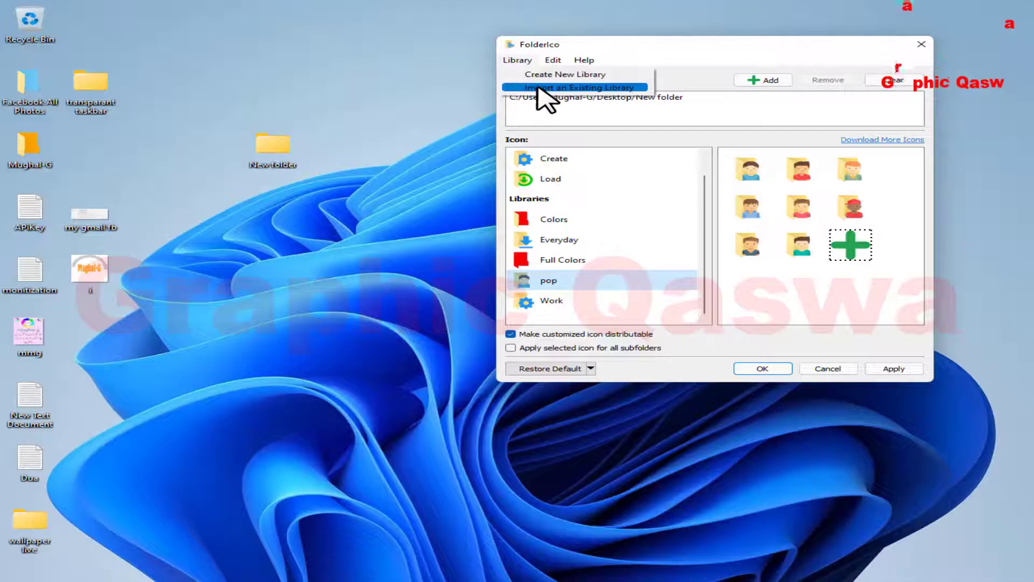
left_click(582, 88)
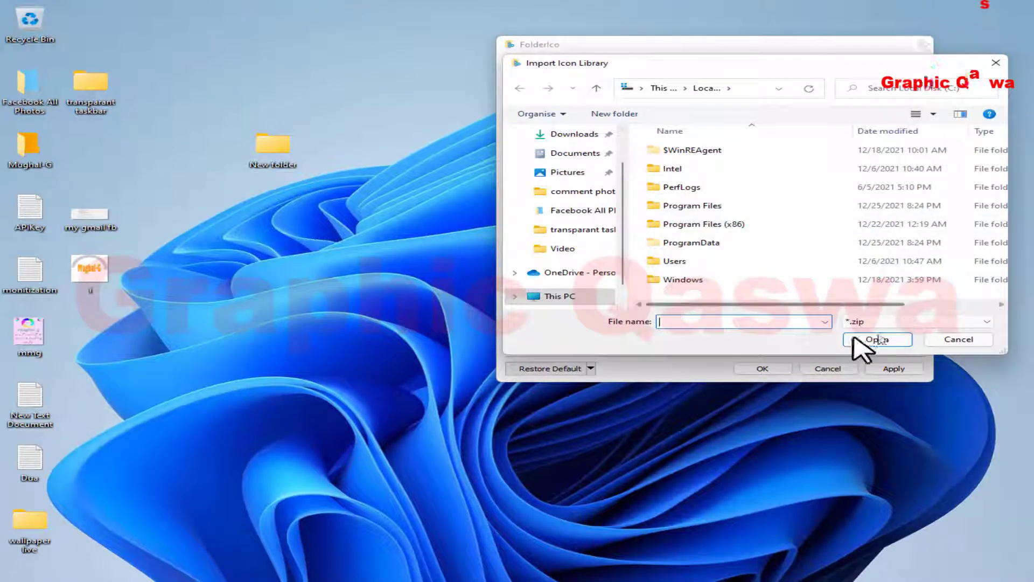
left_click(959, 338)
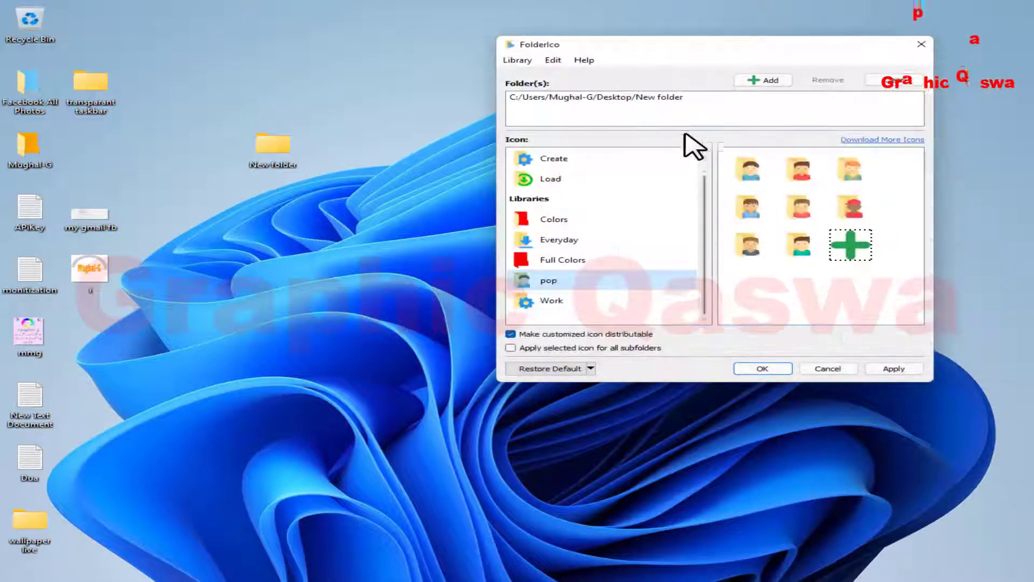
left_click(552, 60)
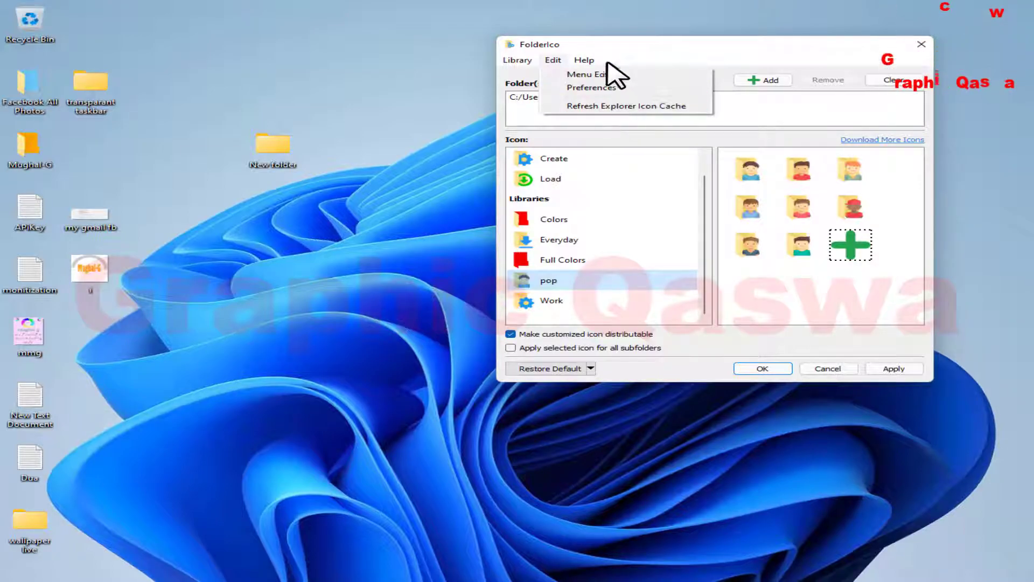
mouse_move(594, 59)
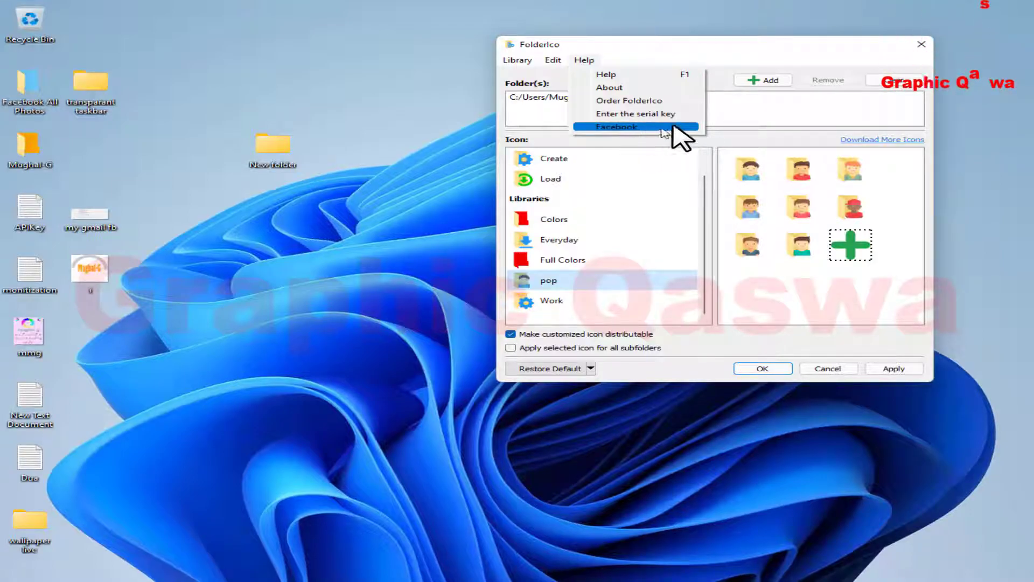
left_click(775, 67)
left_click(760, 82)
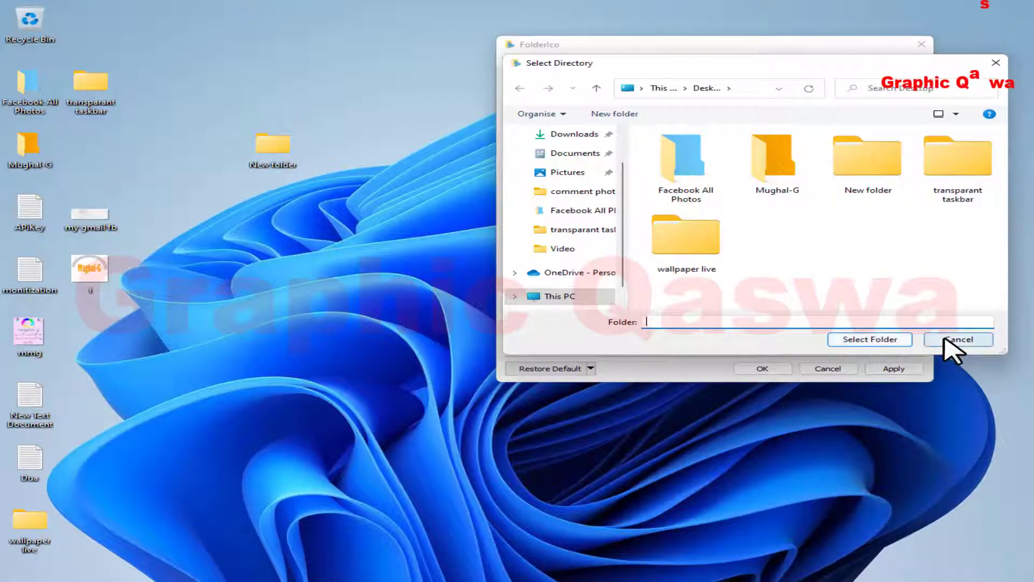
left_click(878, 340)
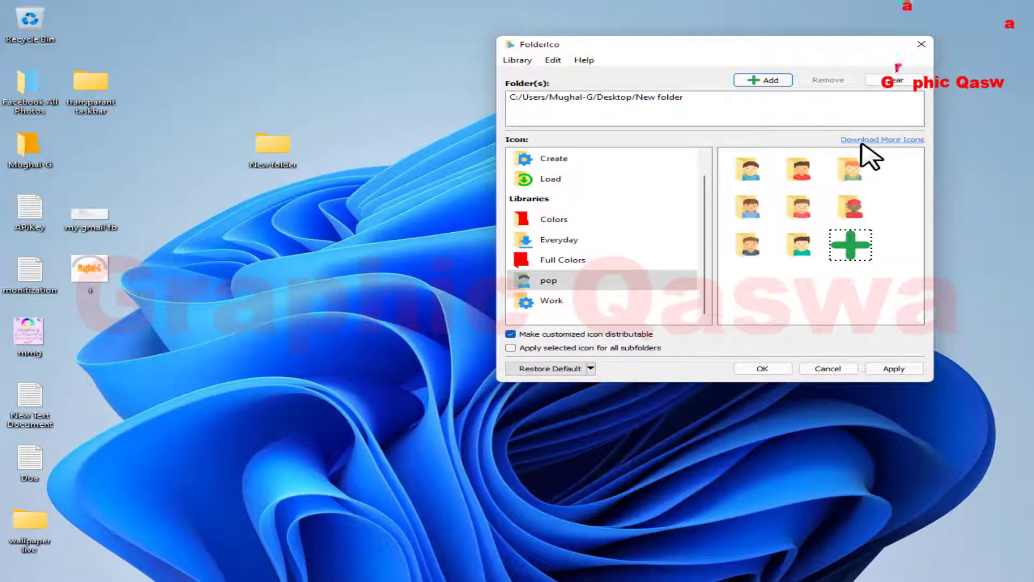
Download the Windows 10 version of the Creative-Process icon library from FolderIco's website and quit Opera.
left_click(881, 140)
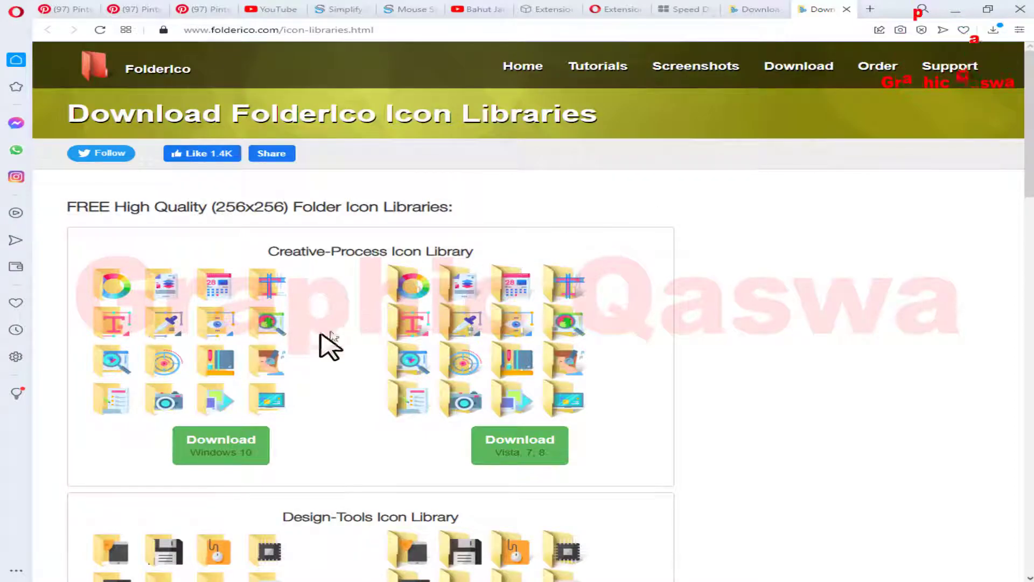
scroll(323, 339, "down", 6)
scroll(317, 353, "down", 8)
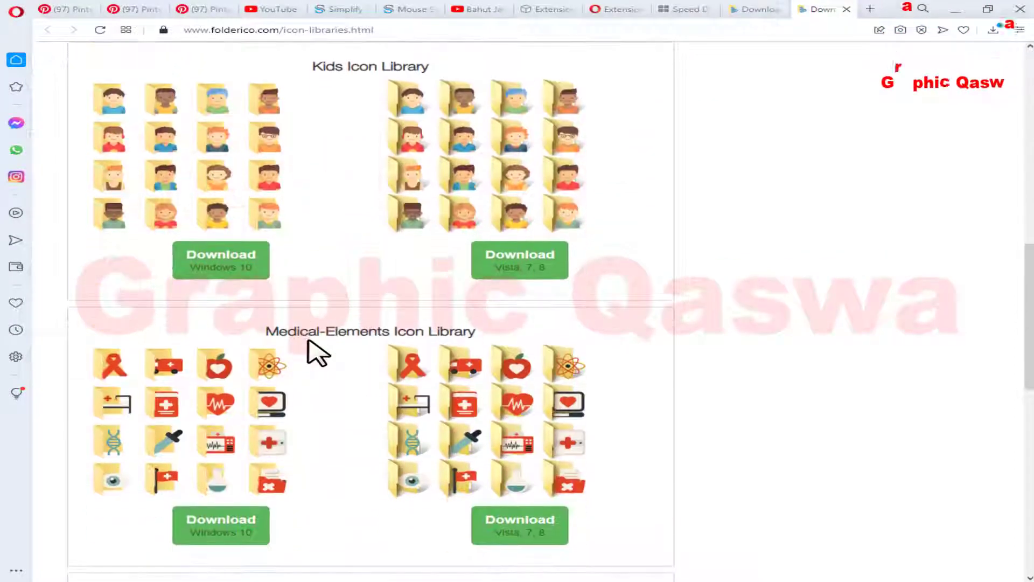
scroll(318, 352, "down", 5)
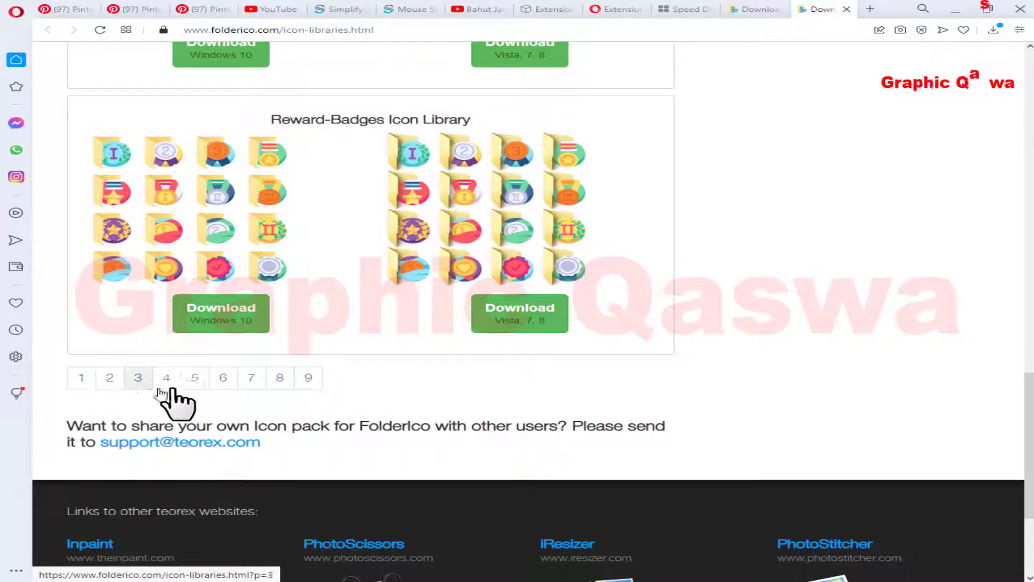
scroll(219, 393, "up", 1)
scroll(220, 393, "up", 15)
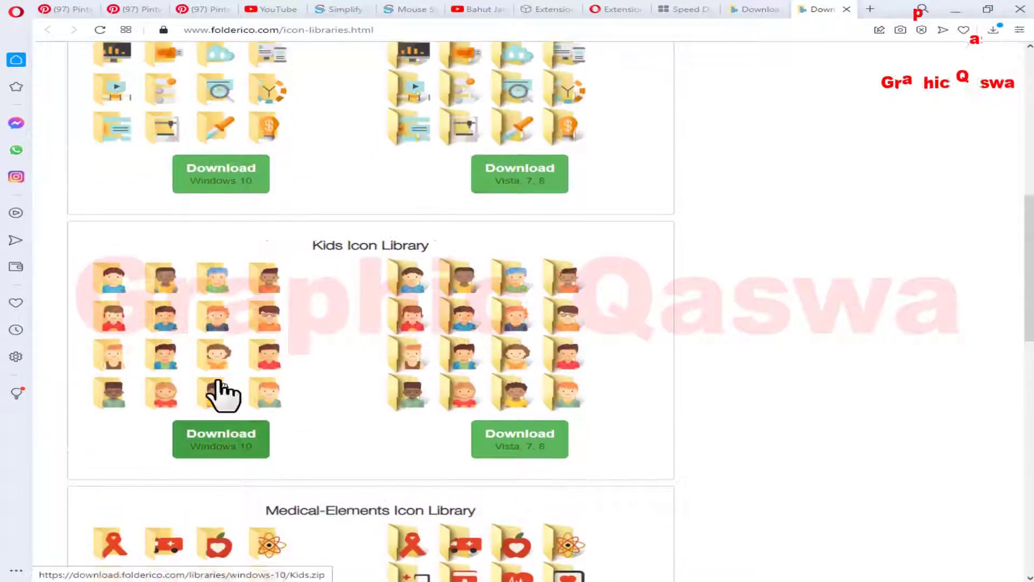
scroll(226, 392, "up", 1)
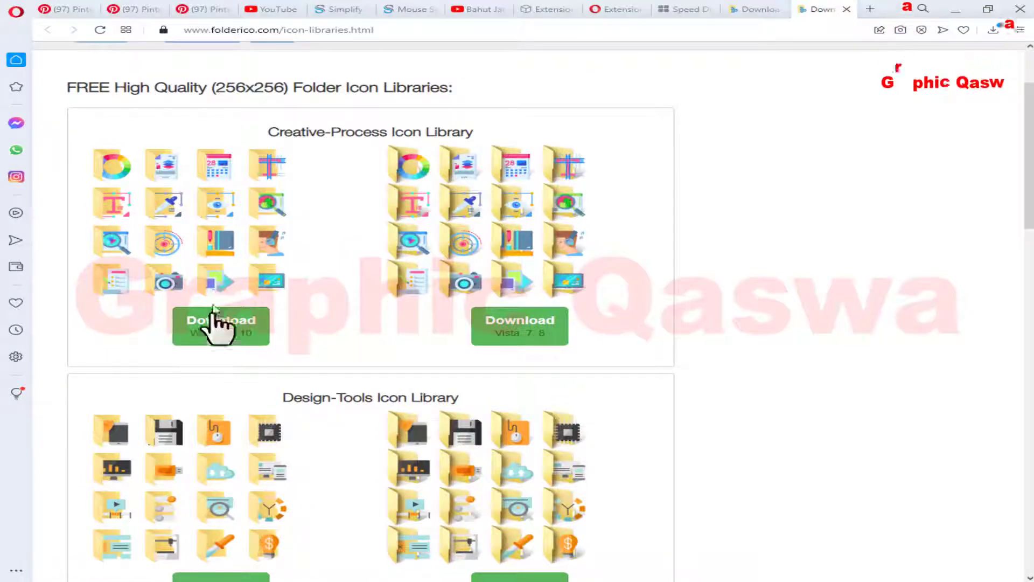
left_click(218, 331)
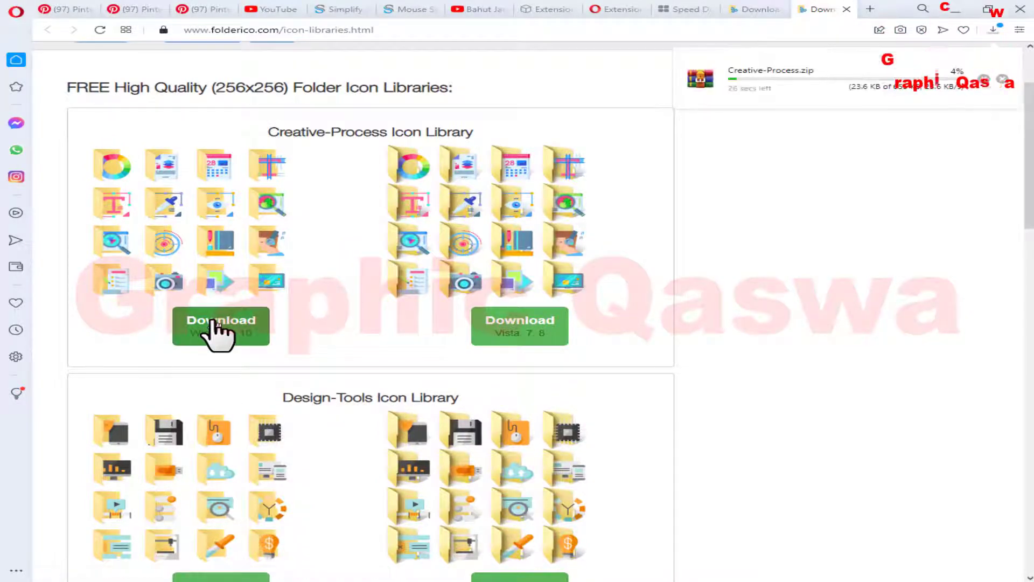
scroll(880, 110, "down", 4)
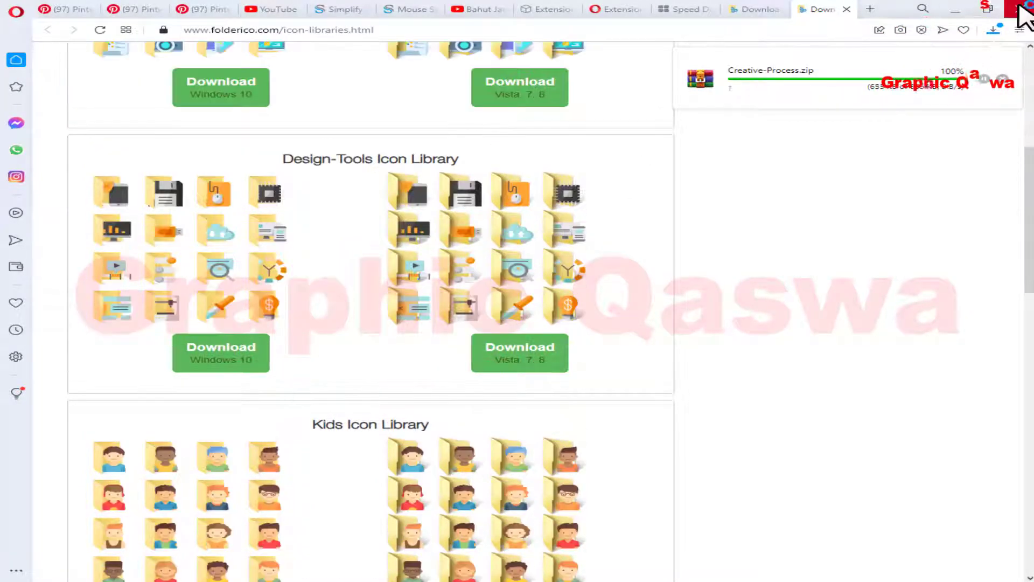
left_click(1020, 8)
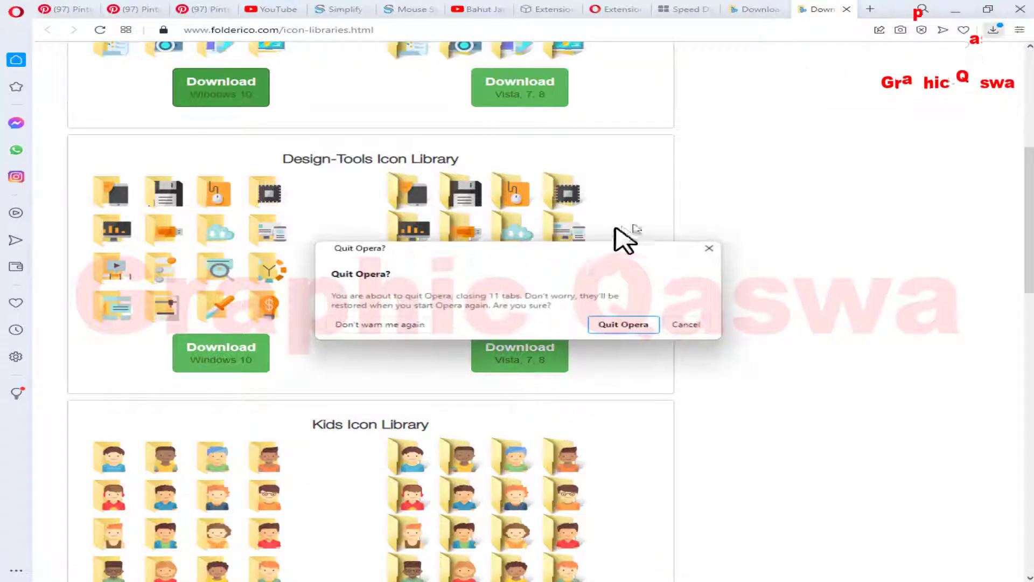
left_click(623, 324)
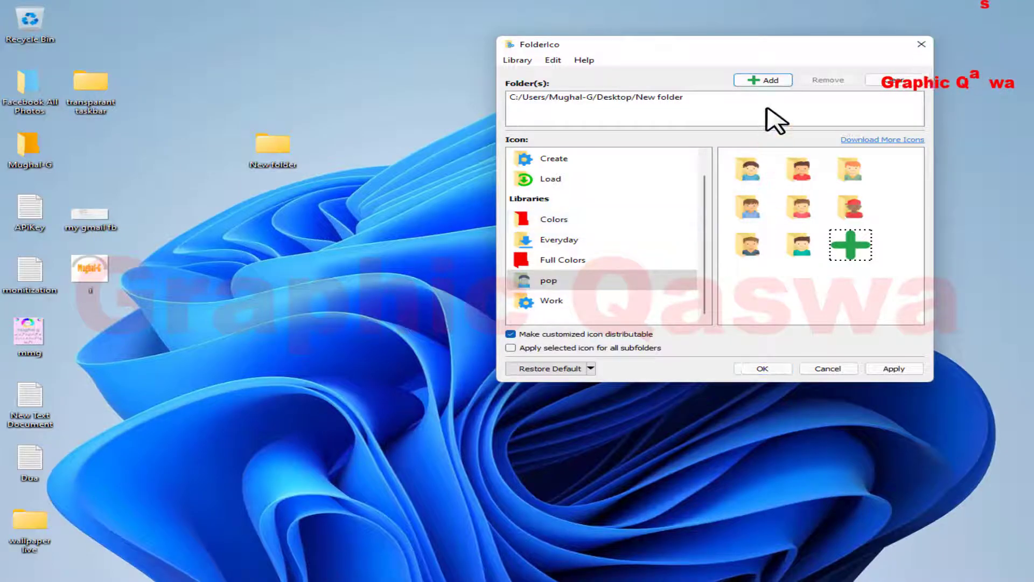
left_click(764, 80)
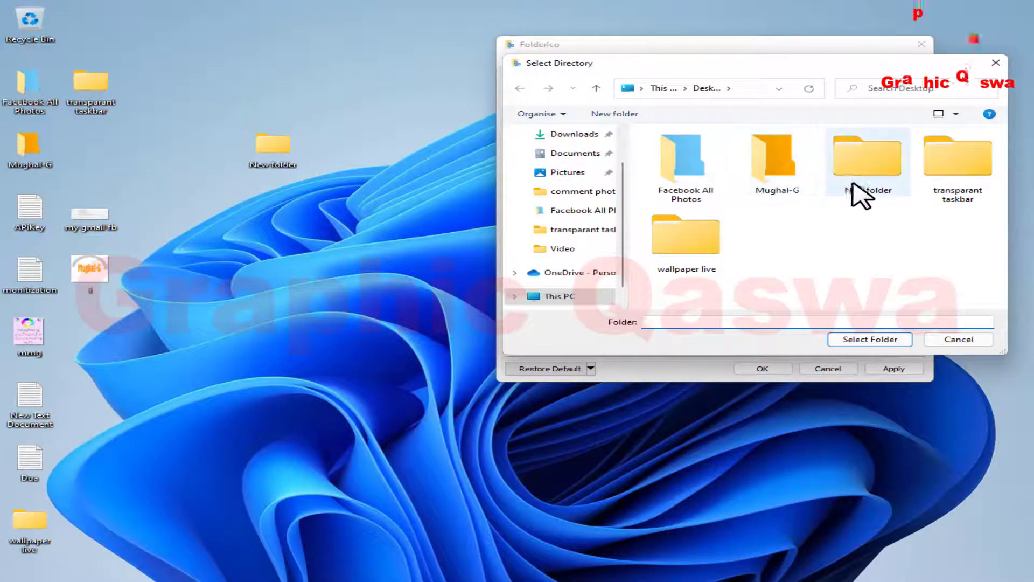
left_click(871, 207)
left_click(886, 338)
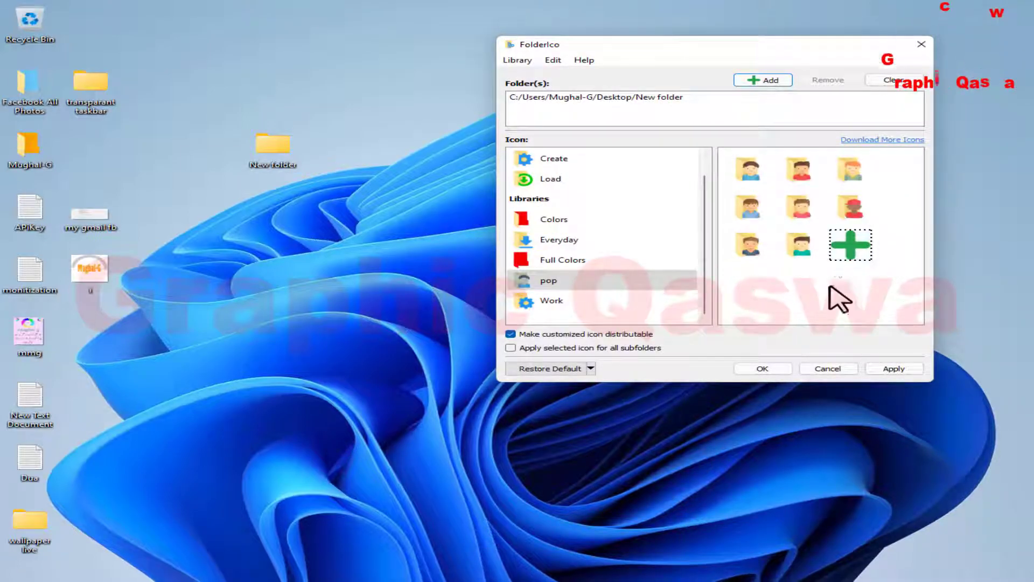
Add the icons boy-16 through boy-22 and girl from the New folder to the pop library.
left_click(843, 244)
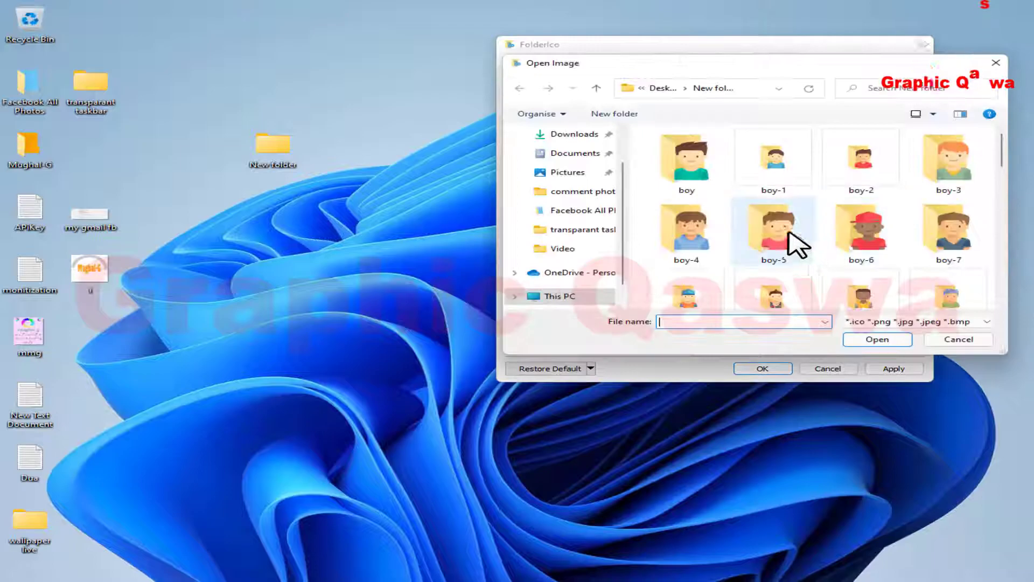
scroll(891, 256, "down", 2)
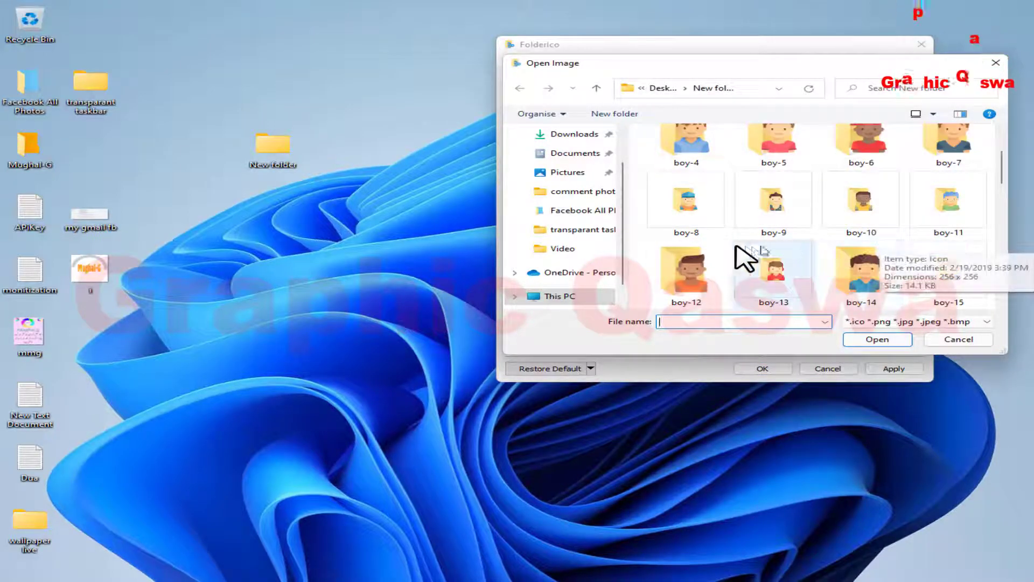
scroll(719, 262, "down", 3)
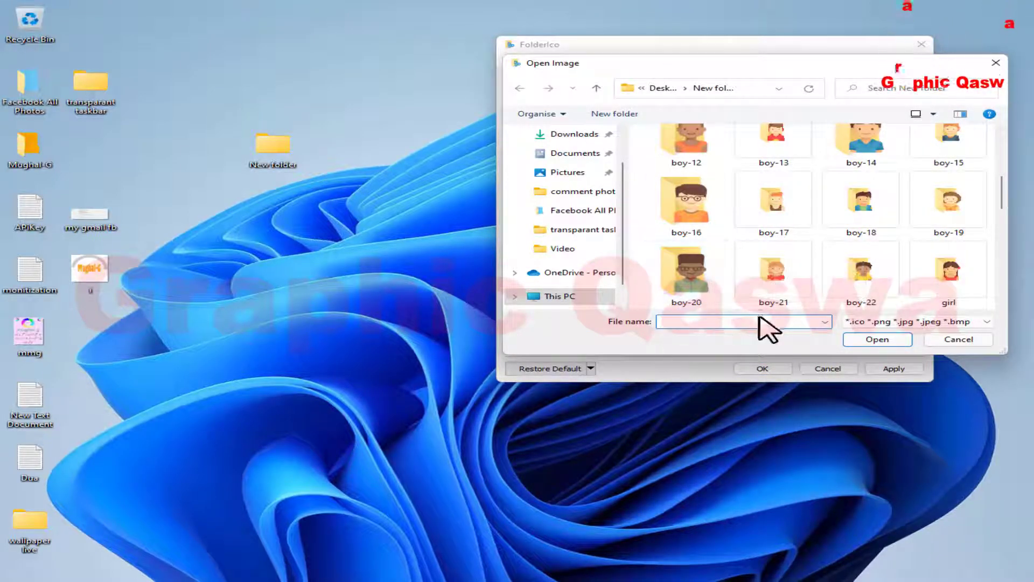
left_click_drag(639, 171, 964, 295)
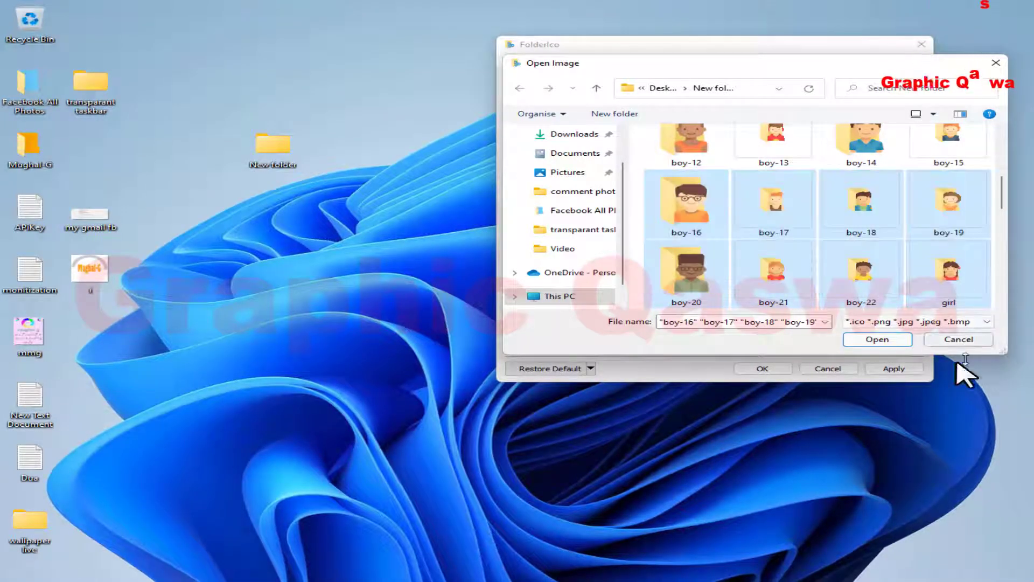
left_click(877, 341)
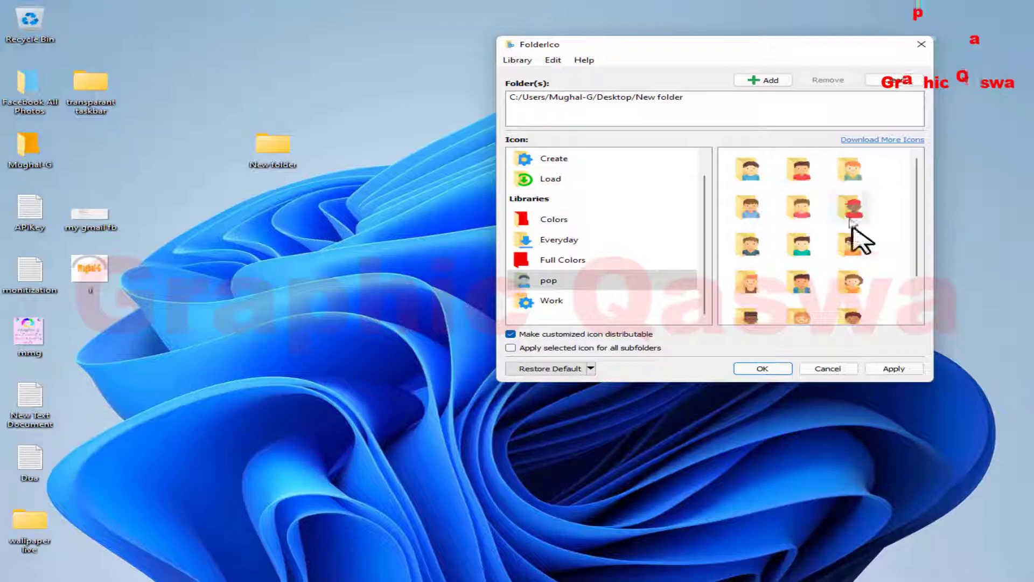
Apply the girl icon from the pop library to the New folder, declining the offer to buy FolderIco, and close the window.
scroll(853, 240, "down", 1)
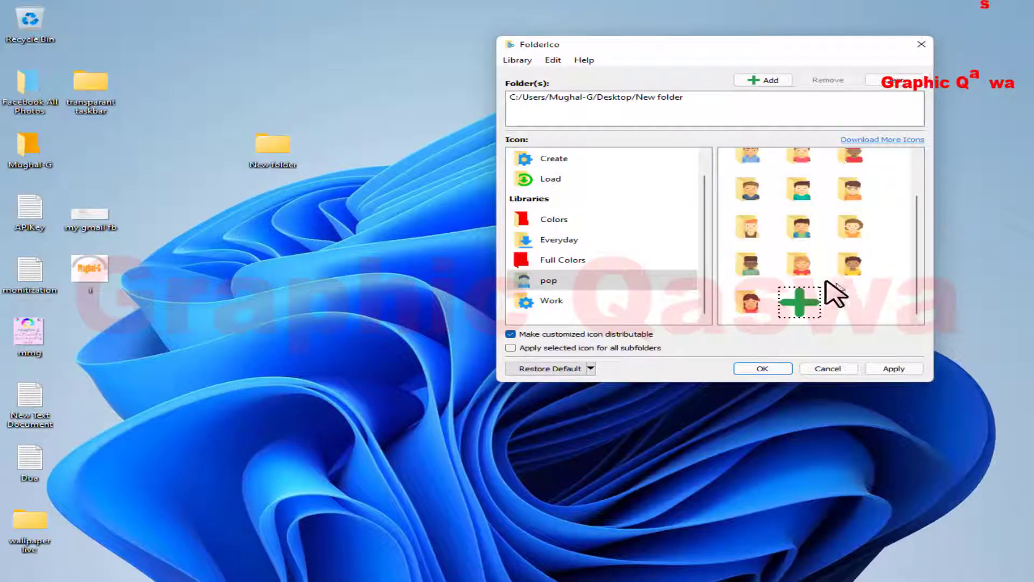
left_click(753, 305)
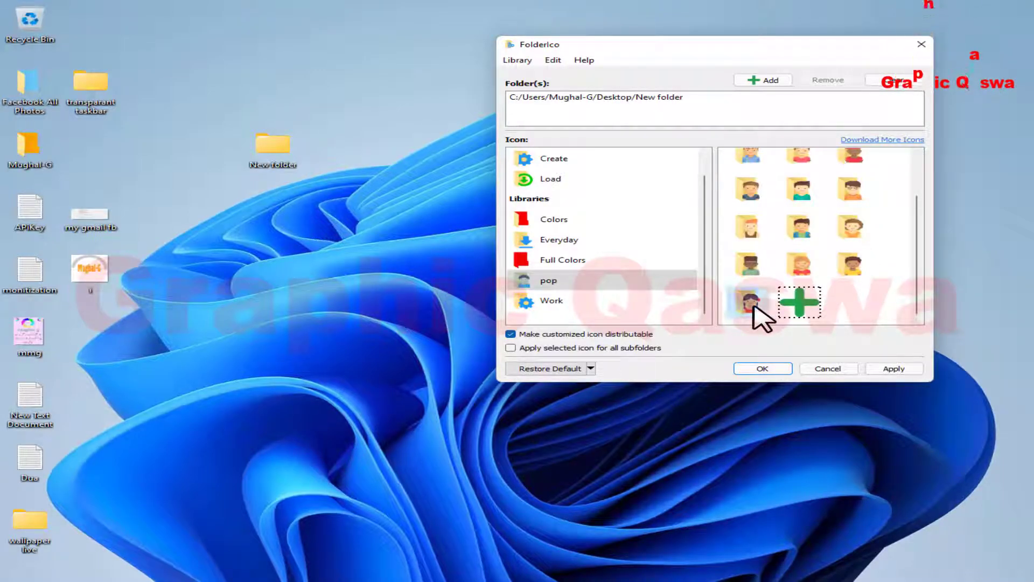
left_click(889, 368)
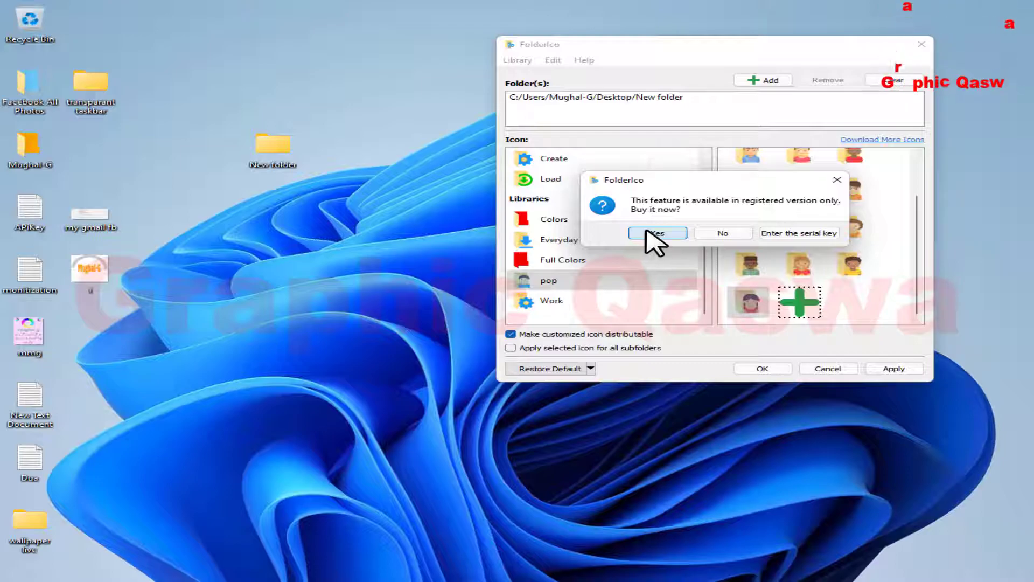
left_click(710, 235)
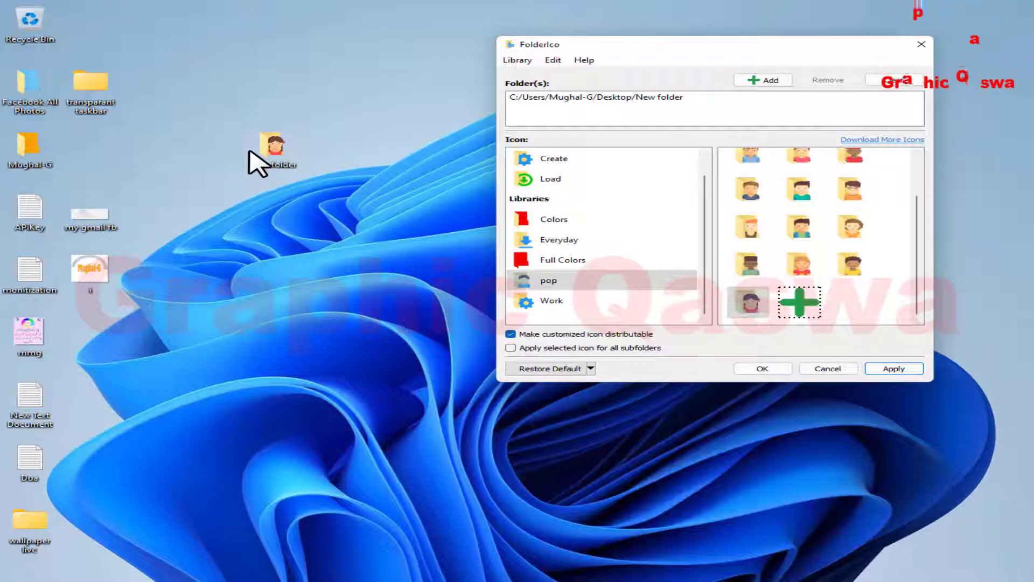
left_click(770, 371)
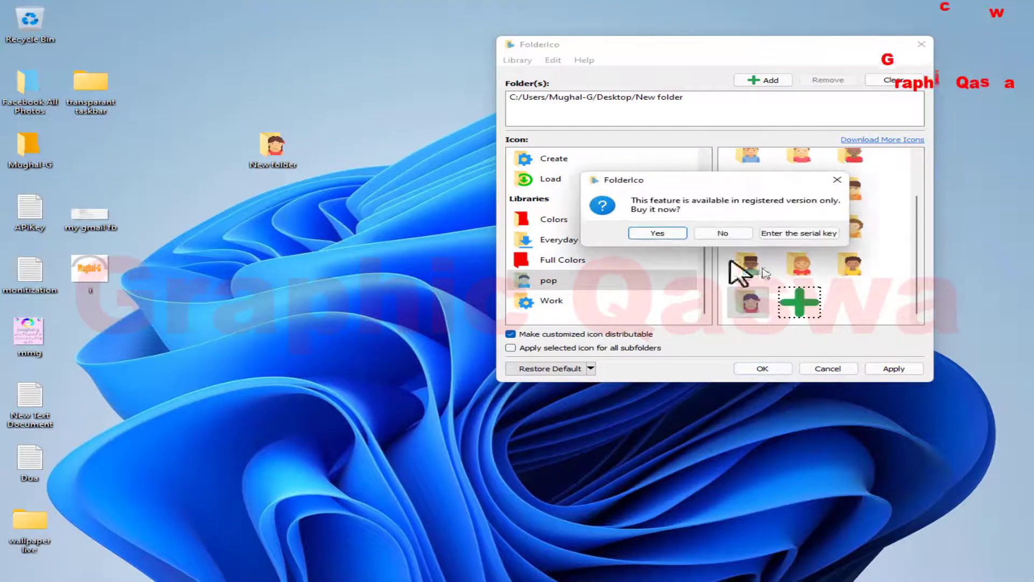
left_click(716, 234)
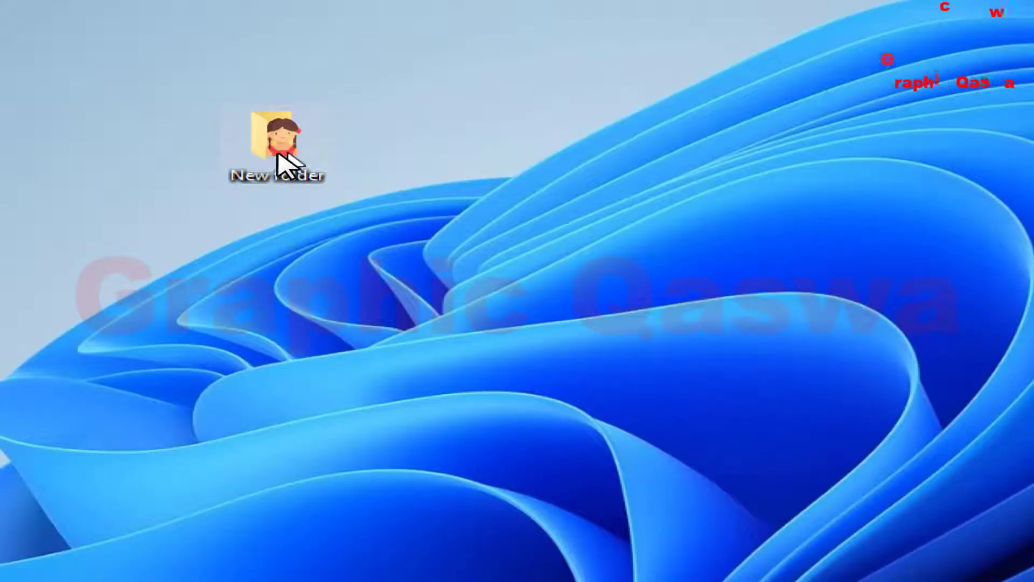
Open FolderIco's full icon selection for the New folder and move its window away from the folder on the desktop.
right_click(280, 156)
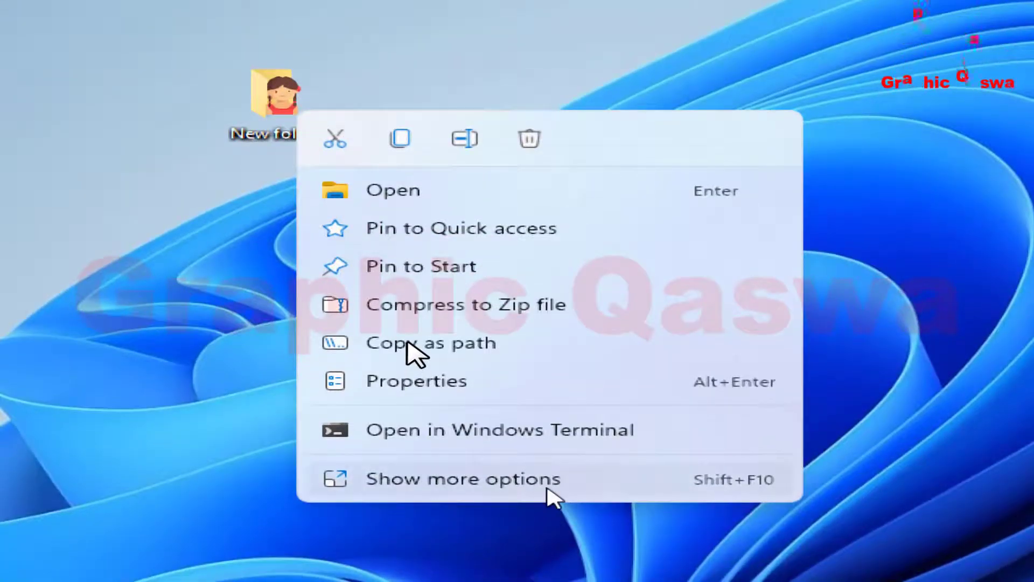
left_click(547, 482)
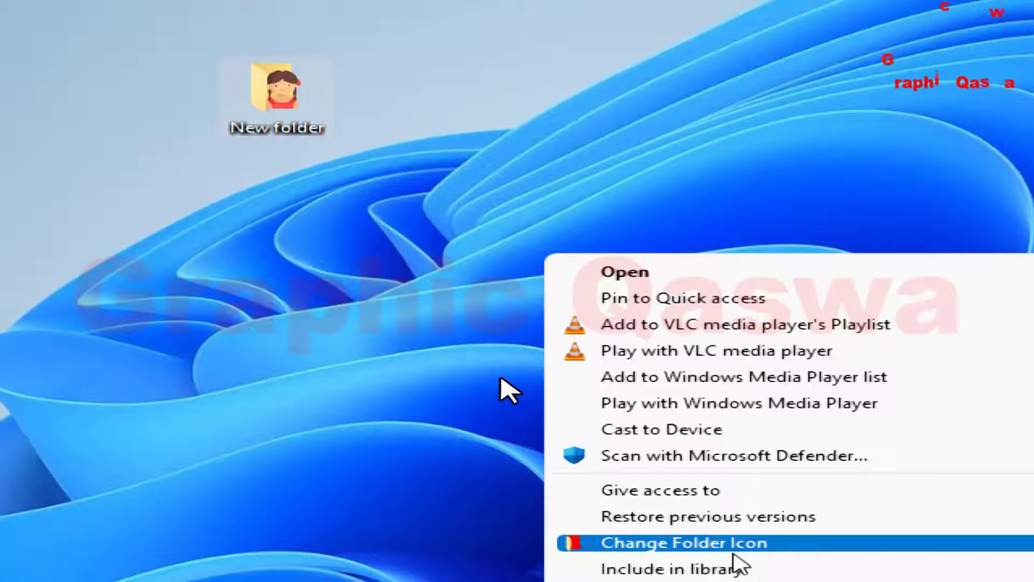
mouse_move(733, 555)
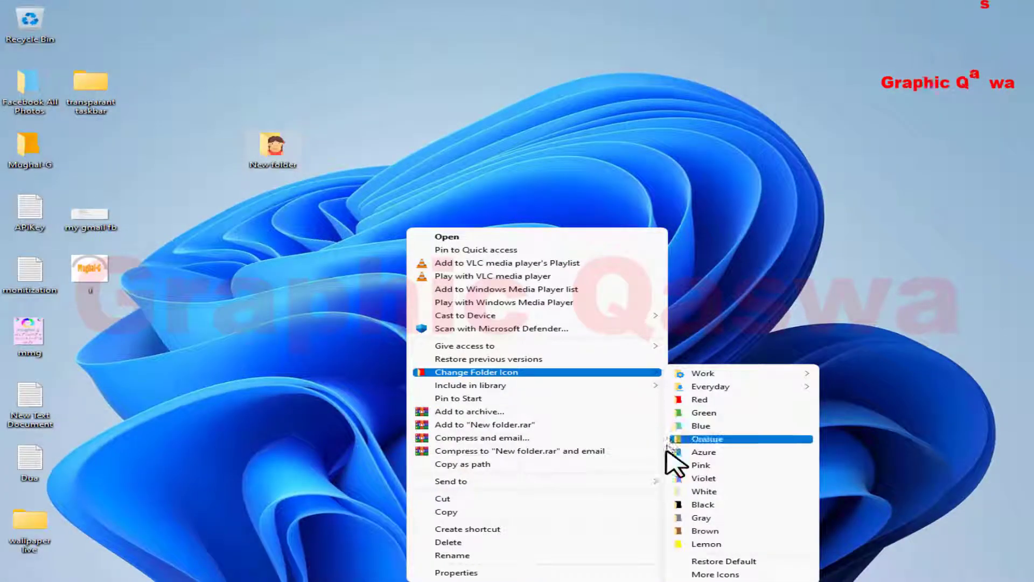
left_click(700, 574)
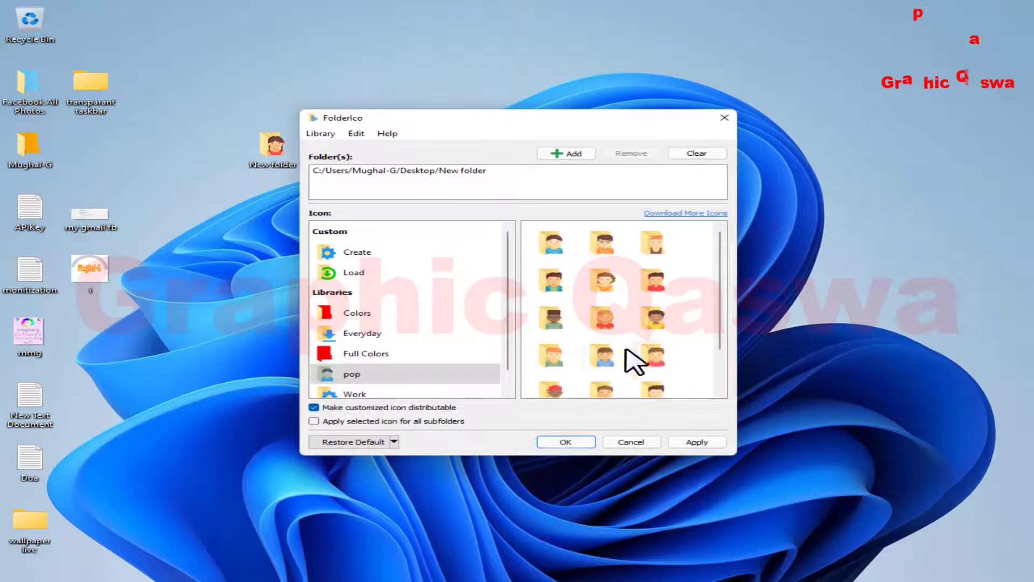
left_click_drag(586, 121, 715, 91)
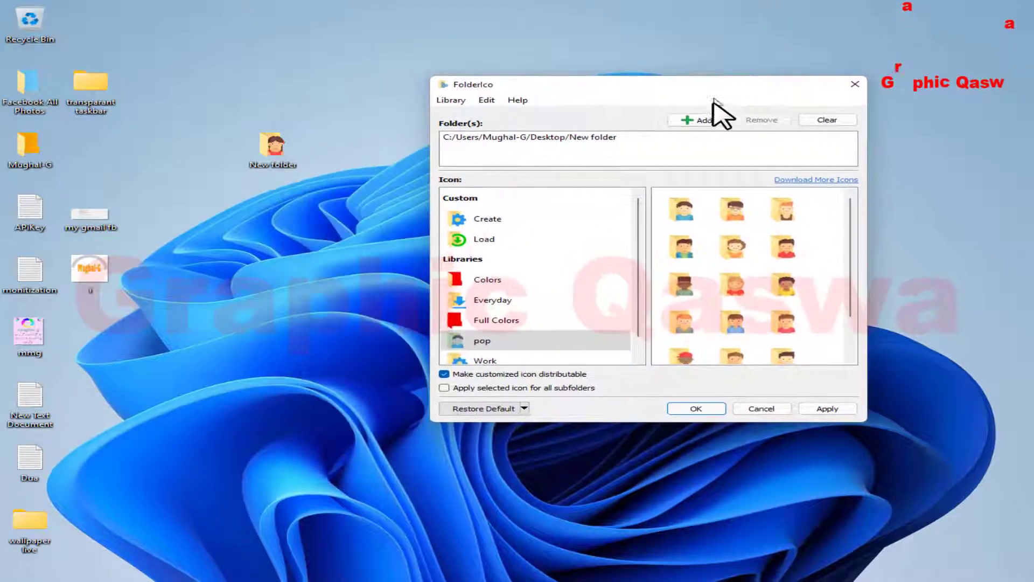
Apply the pop library's first icon in the third row to the New folder and dismiss the purchase offer.
left_click(692, 294)
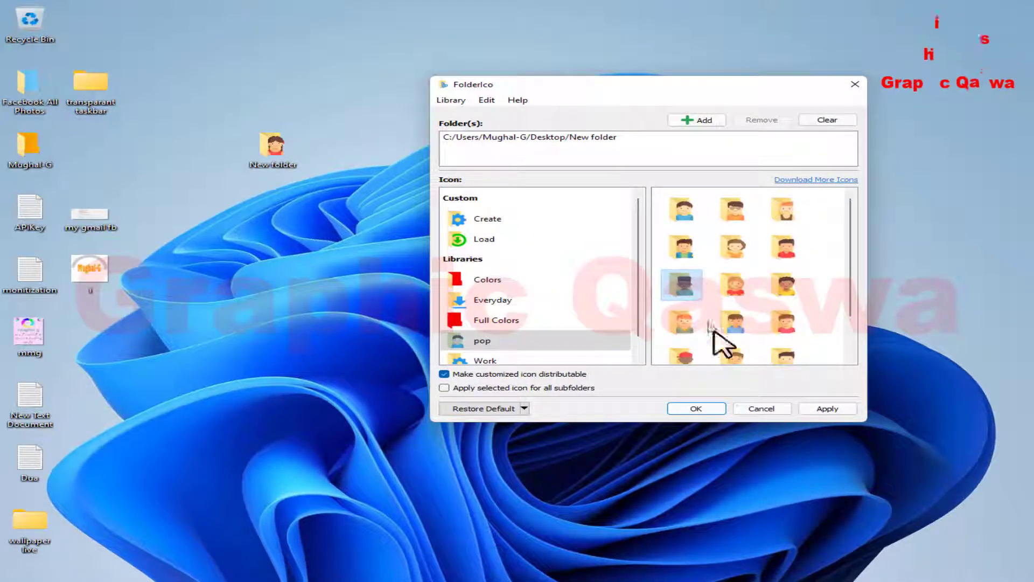
left_click(828, 410)
left_click(669, 273)
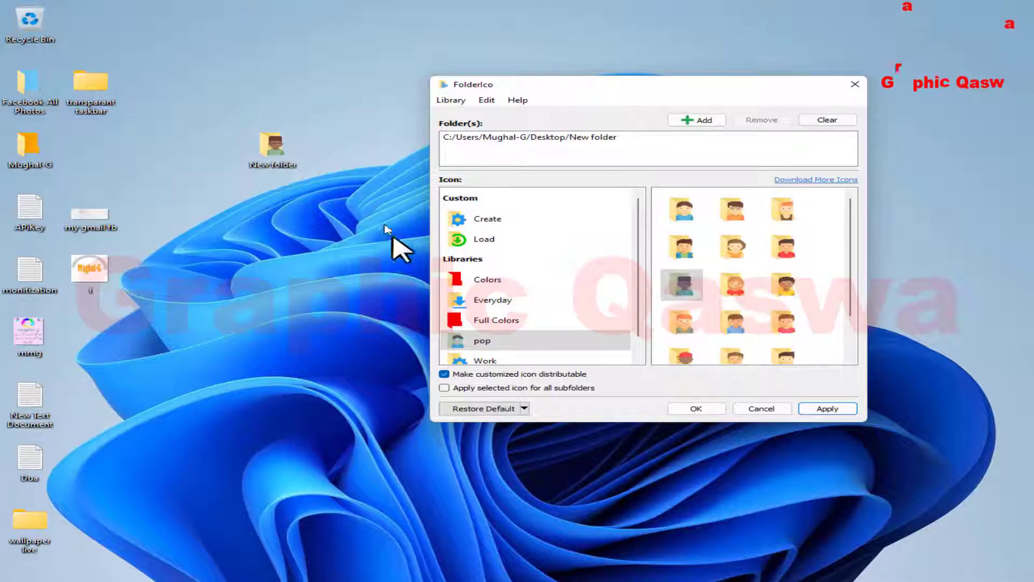
Look through the Full Colors, Everyday and Colors libraries and the custom Load and Create options.
left_click(480, 322)
left_click(496, 302)
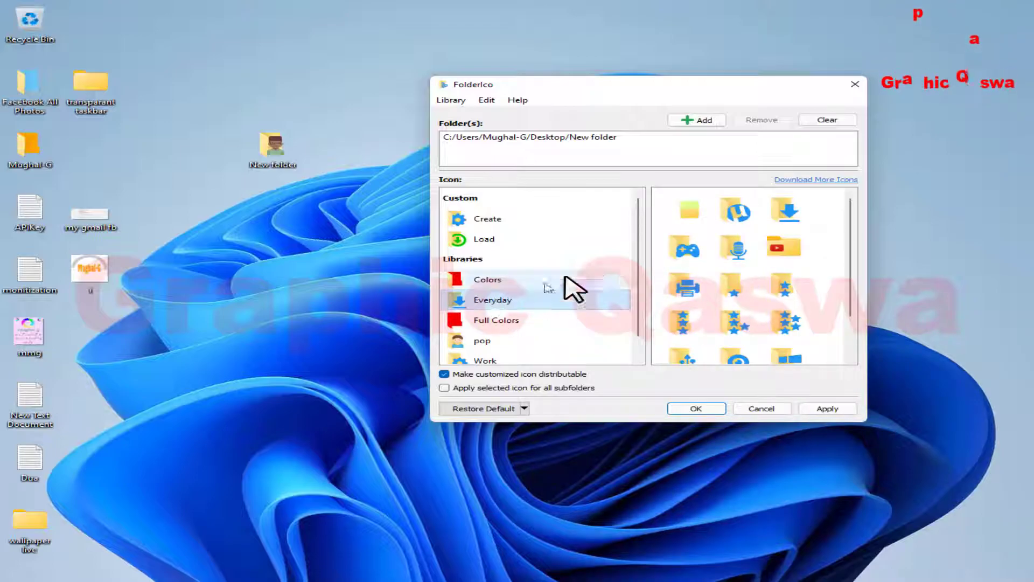
scroll(813, 282, "down", 2)
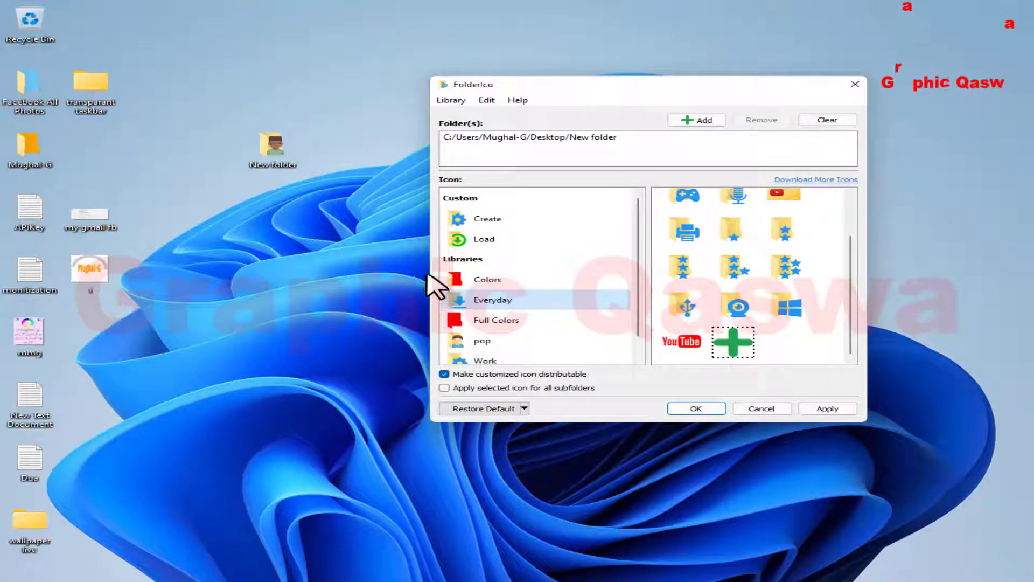
left_click(474, 280)
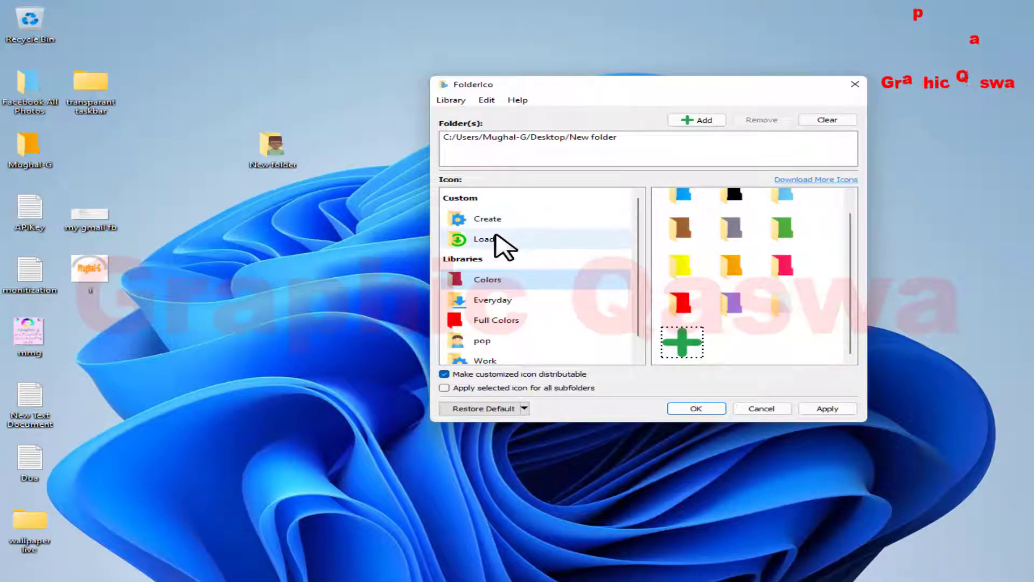
left_click(500, 240)
left_click(517, 218)
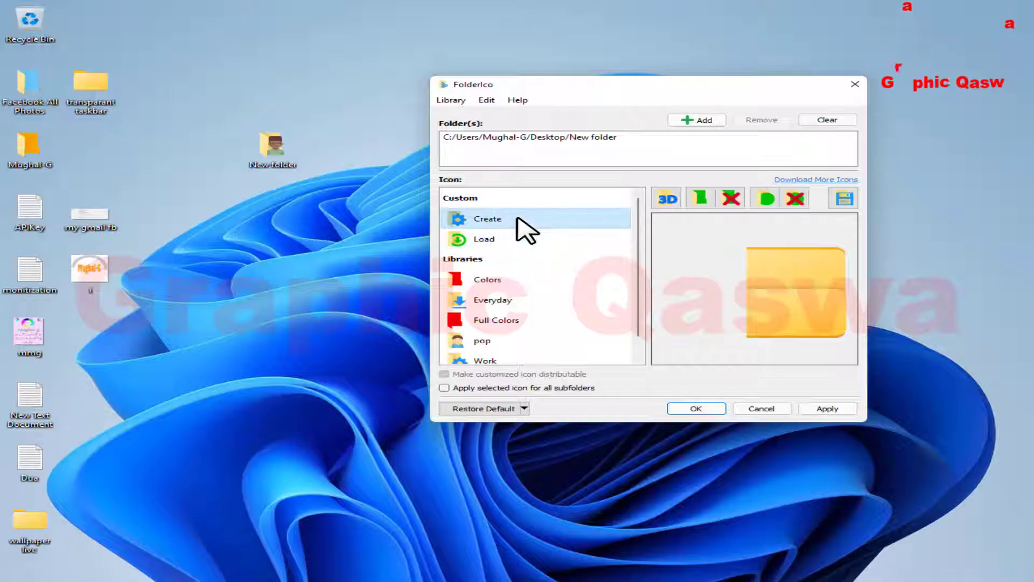
scroll(474, 345, "down", 1)
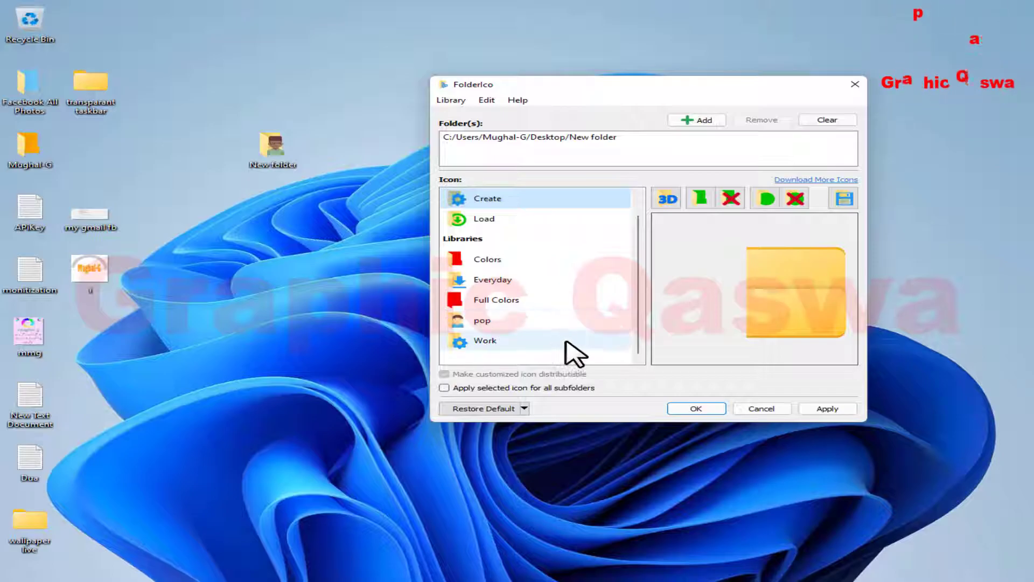
Apply the pop library's third icon in the second row, the red-shirted boy, to the New folder and dismiss the purchase offer.
left_click(521, 327)
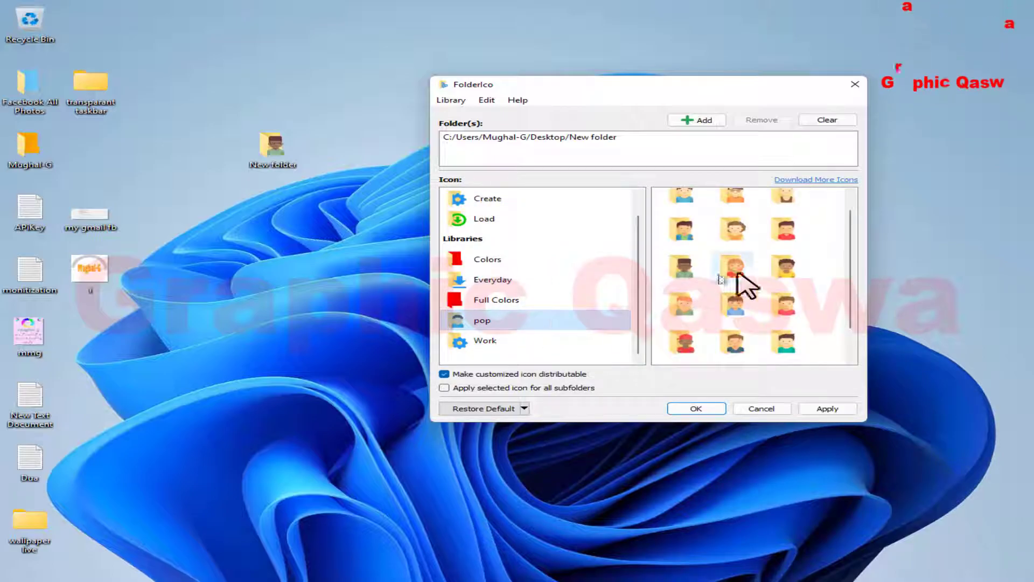
left_click(787, 237)
left_click(822, 410)
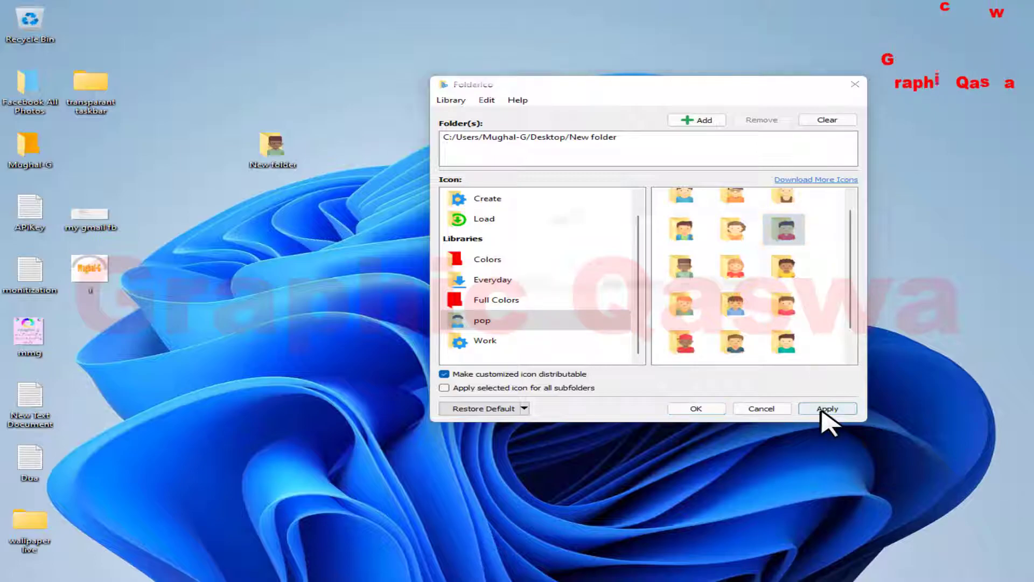
left_click(663, 272)
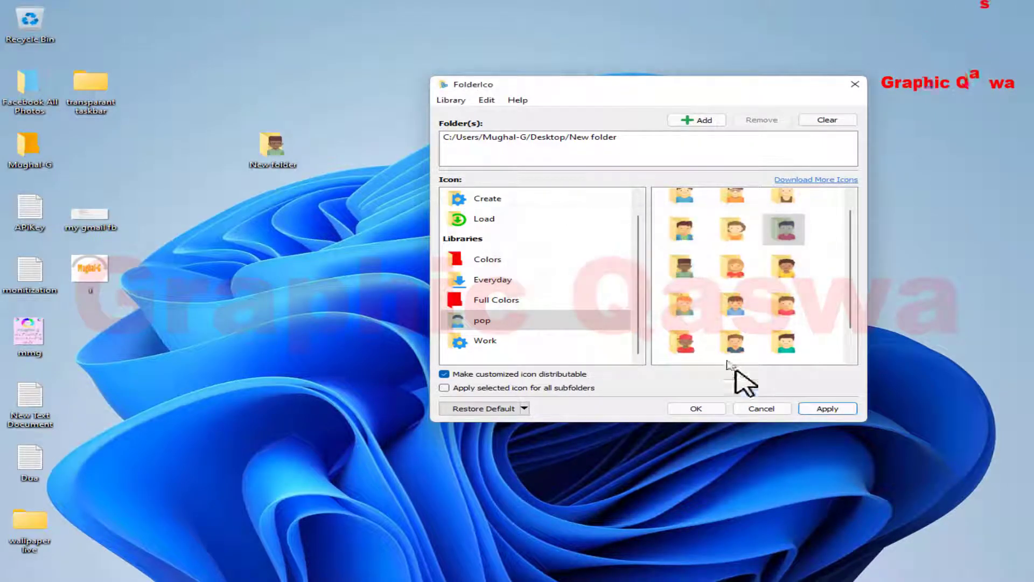